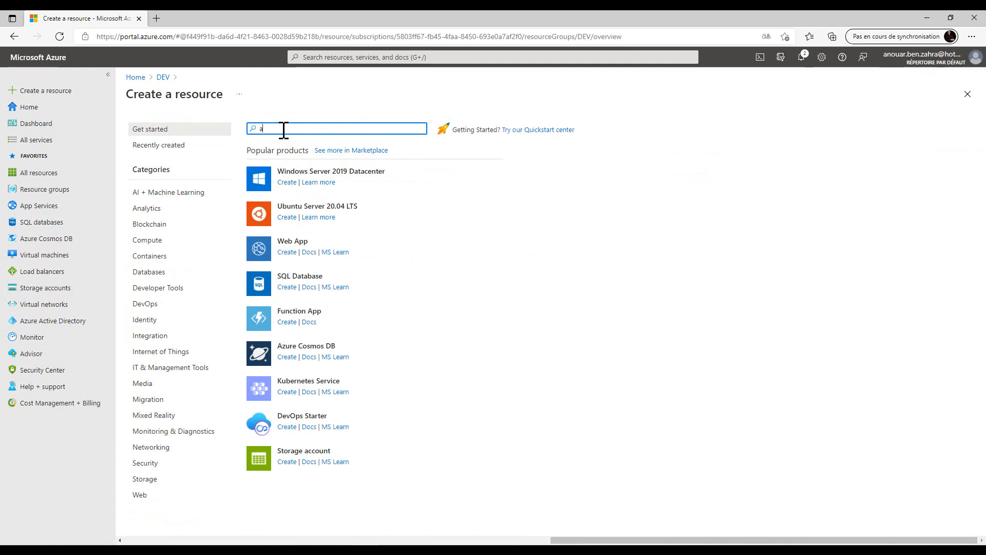
Step: Search the marketplace for data share, open the Data Share product and start creating it
{"action": "key", "text": "BackSpace"}
{"action": "type", "text": "data share"}
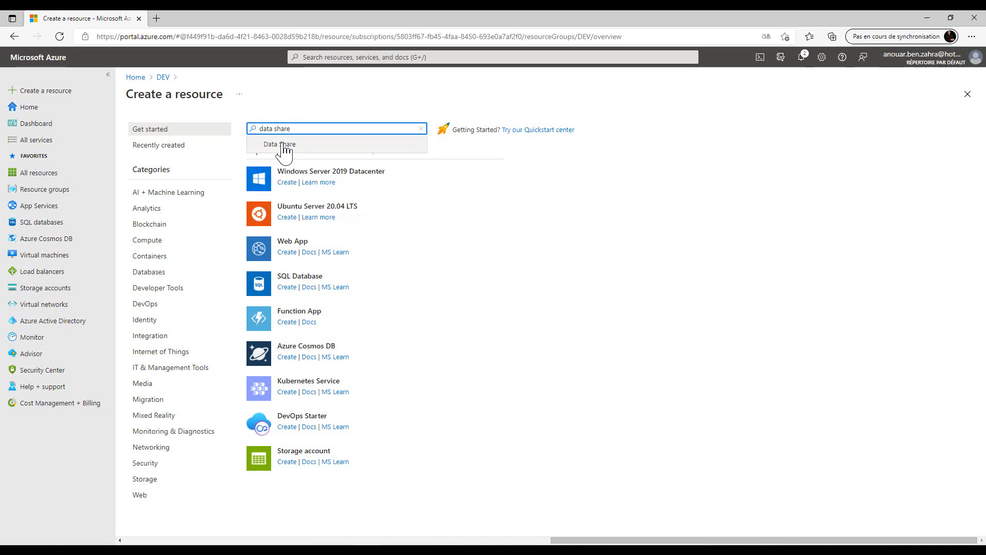
{"action": "left_click", "coordinate": [280, 143]}
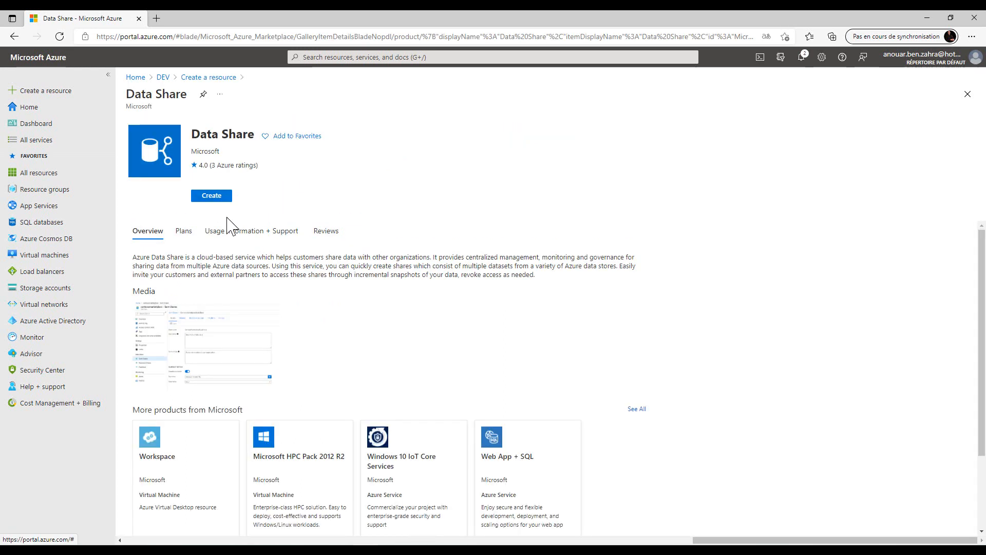
{"action": "left_click_drag", "start_coordinate": [132, 257], "coordinate": [557, 282]}
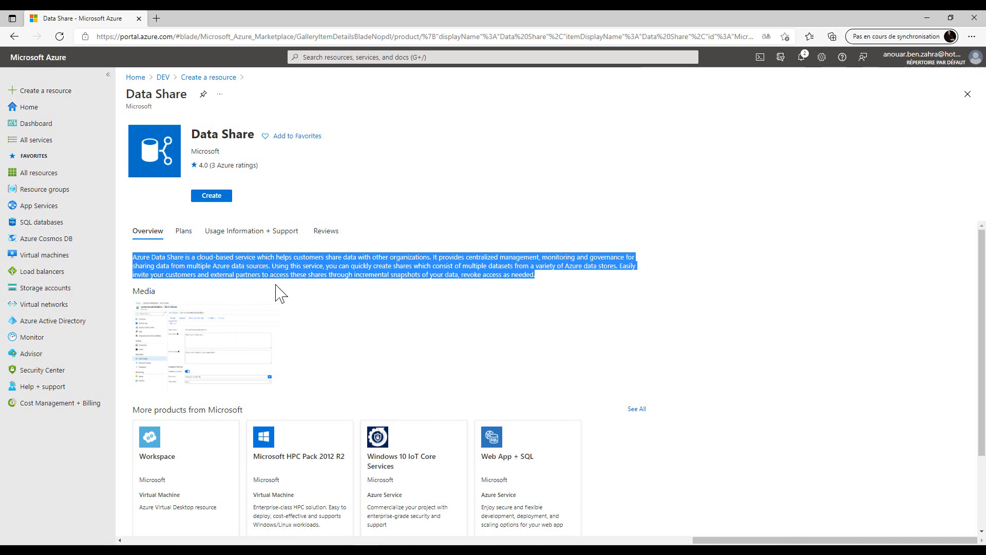
{"action": "left_click", "coordinate": [213, 196]}
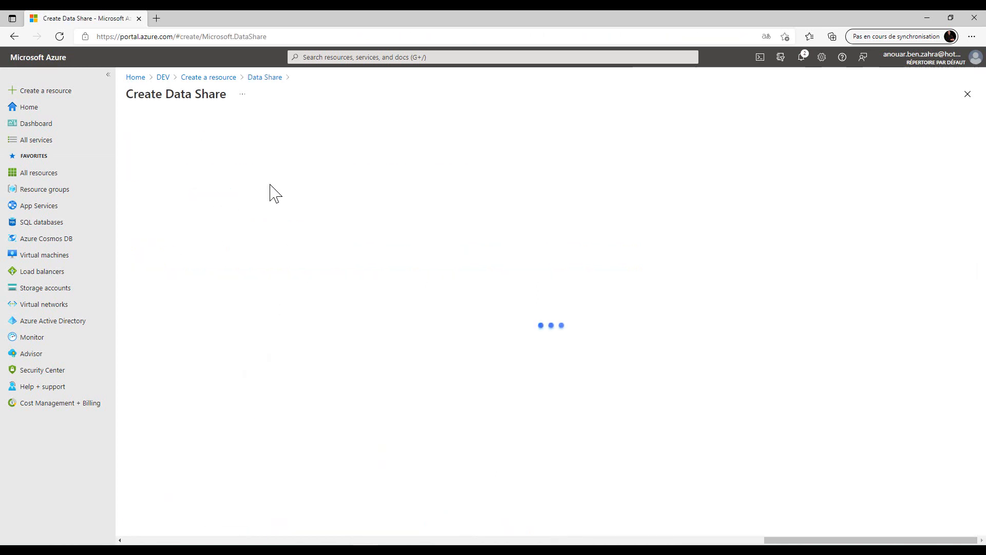
Step: Set the data share's subscription to Microsoft Azure Sponsorship and its location to North Europe
{"action": "left_click", "coordinate": [311, 201]}
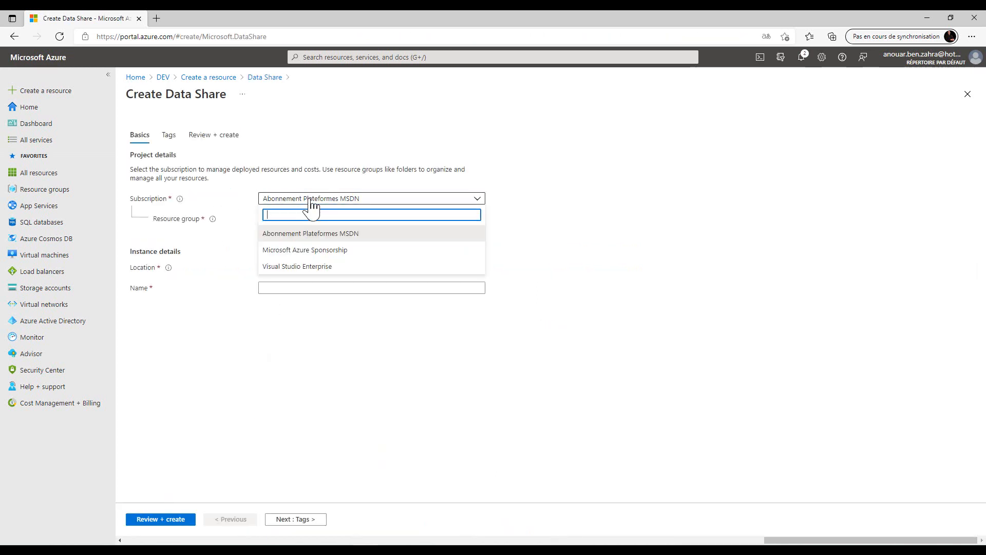
{"action": "left_click", "coordinate": [312, 249]}
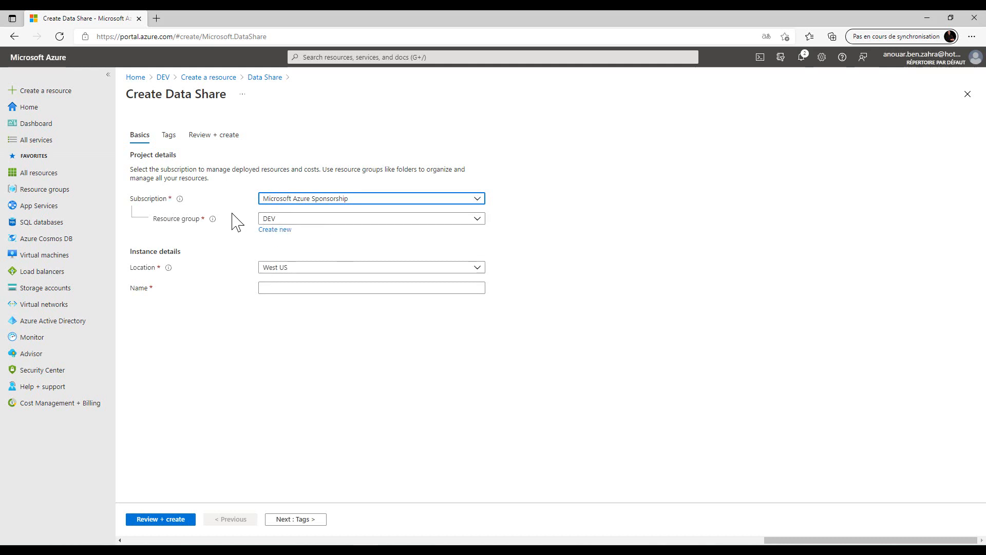
{"action": "left_click", "coordinate": [295, 269]}
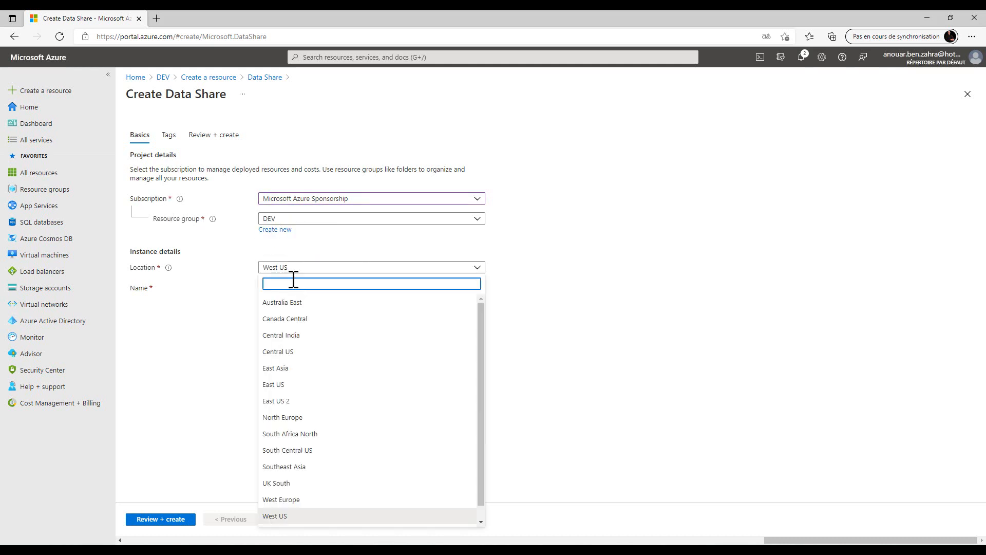
{"action": "type", "text": "eu"}
{"action": "key", "text": "BackSpace"}
{"action": "key", "text": "BackSpace"}
{"action": "type", "text": "euro"}
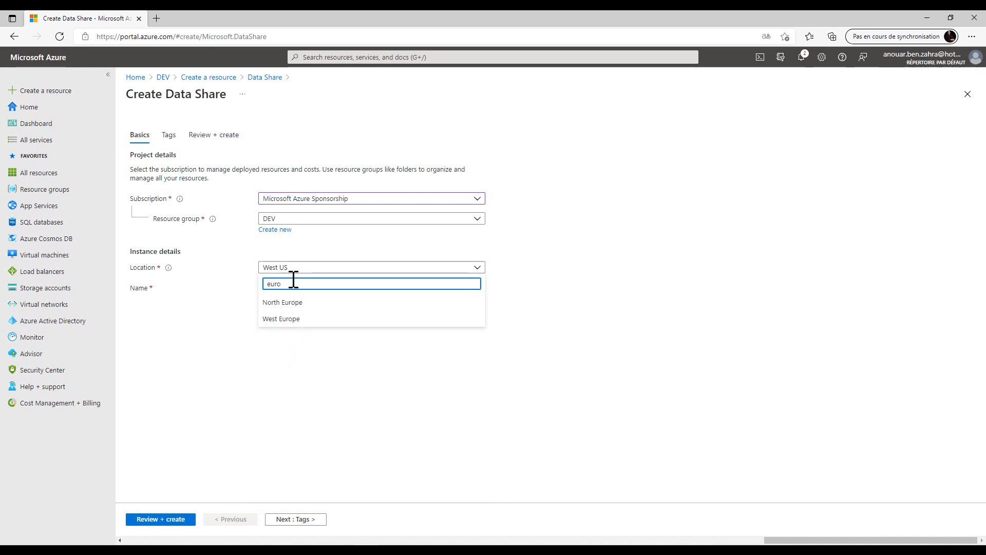
{"action": "left_click", "coordinate": [308, 305]}
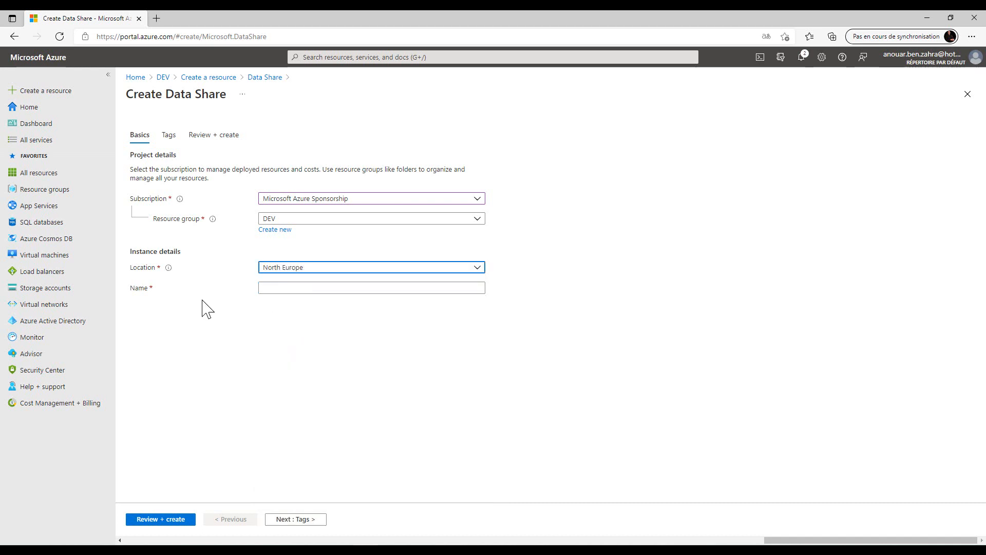
Step: Name the data share datasharetestdemo, leave the tags empty, and review and create the resource
{"action": "left_click", "coordinate": [295, 287]}
{"action": "type", "text": "datasharetest"}
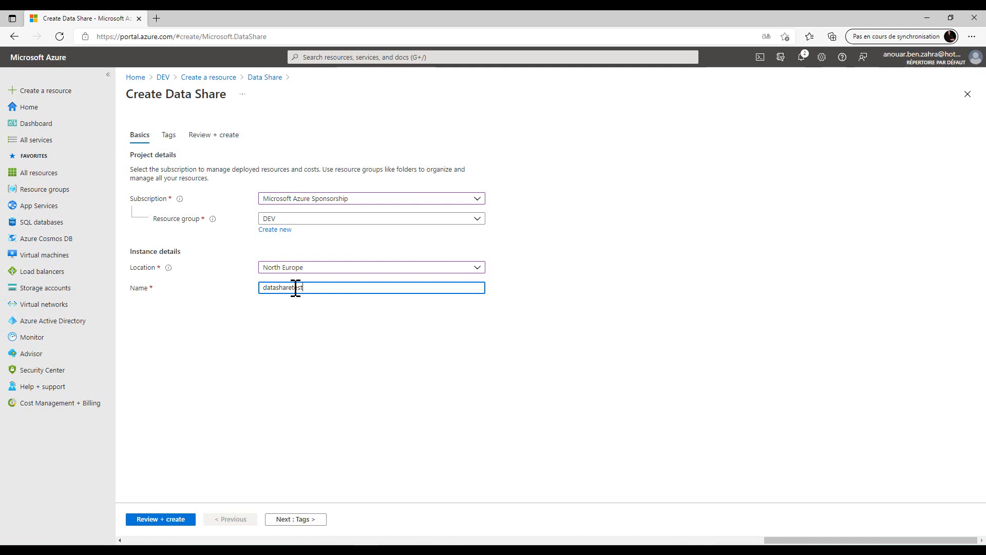
{"action": "type", "text": "demo"}
{"action": "left_click", "coordinate": [294, 358]}
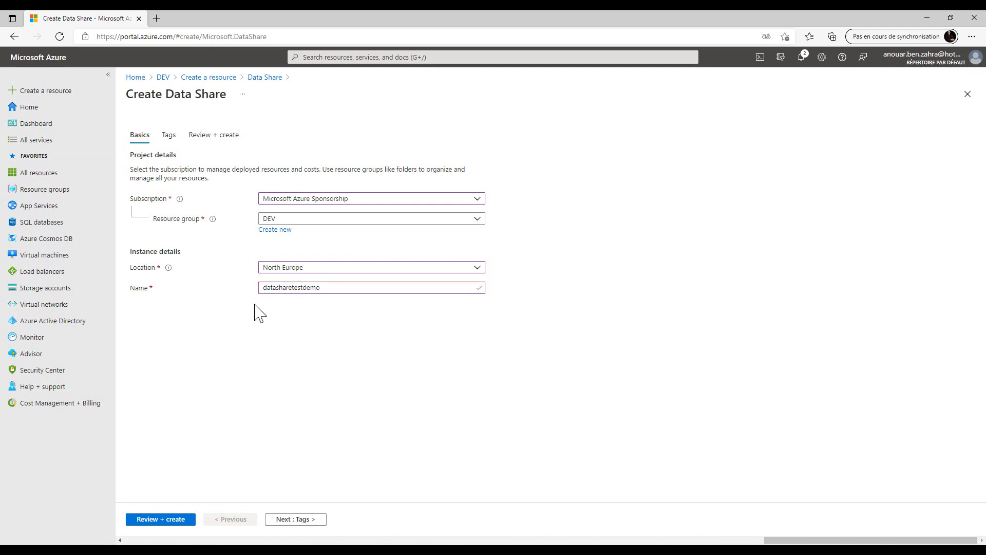
{"action": "left_click", "coordinate": [165, 136]}
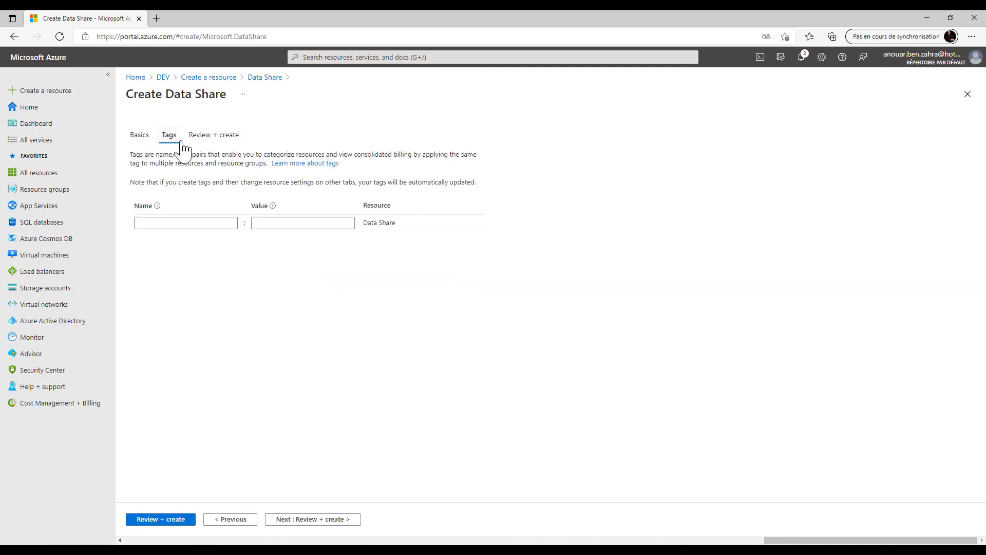
{"action": "left_click", "coordinate": [204, 141]}
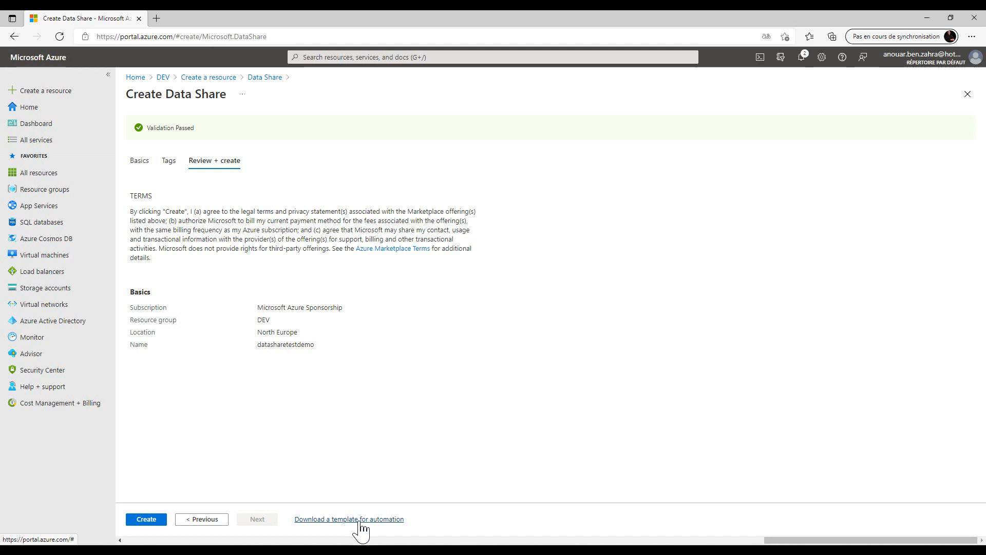
{"action": "left_click", "coordinate": [140, 520]}
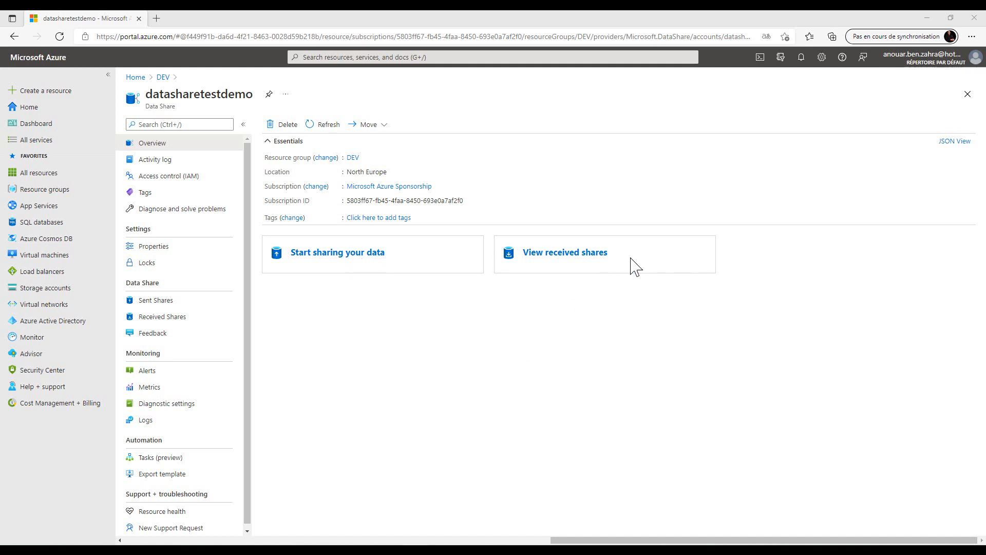
Step: Start a new sent share named data1 with the Snapshot share type, leave description and terms empty, and continue to its datasets
{"action": "left_click", "coordinate": [369, 259]}
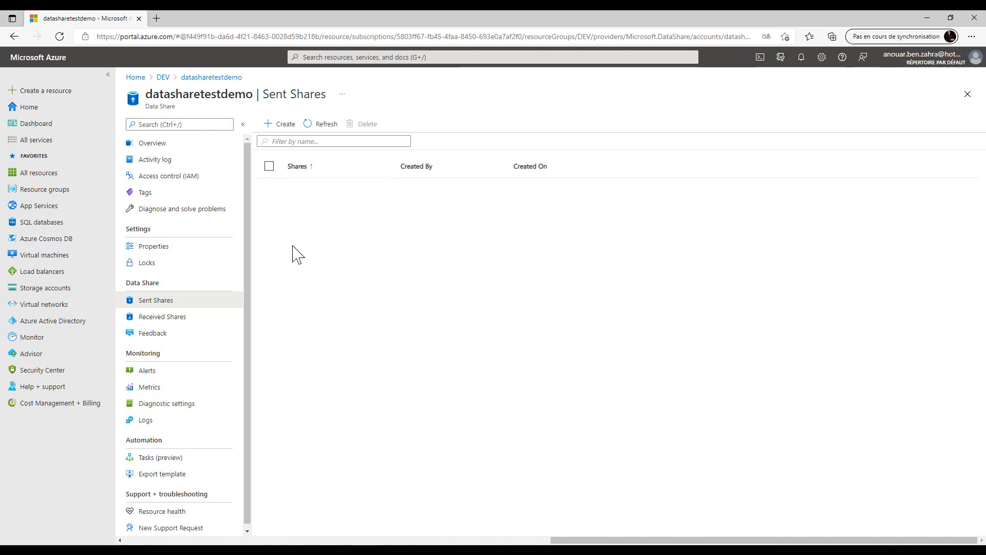
{"action": "left_click", "coordinate": [272, 125]}
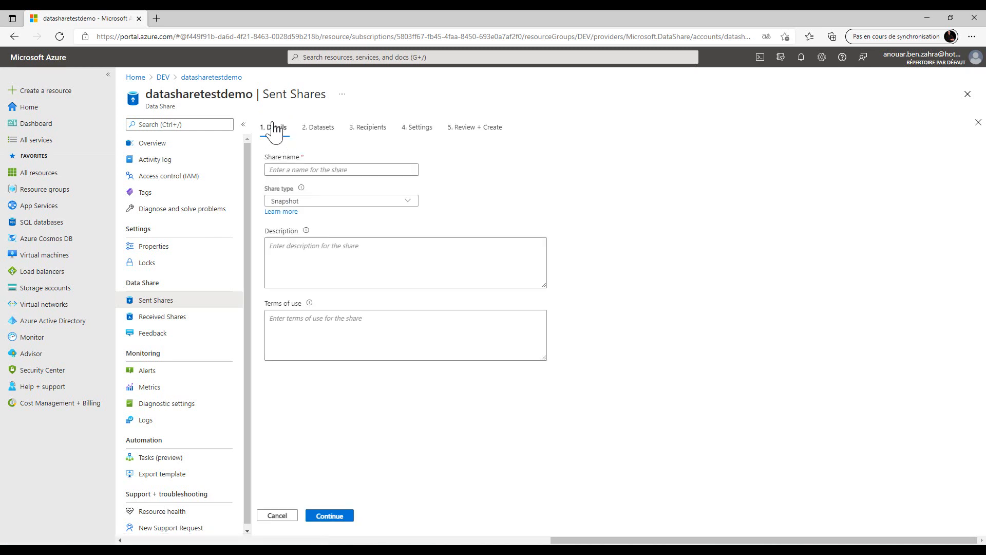
{"action": "left_click", "coordinate": [293, 169]}
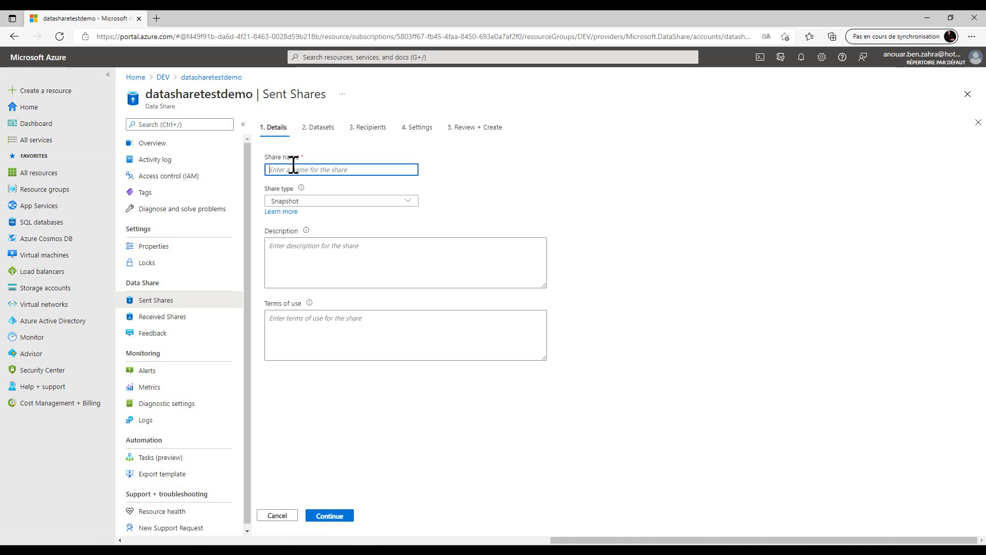
{"action": "type", "text": "data1"}
{"action": "left_click", "coordinate": [288, 202]}
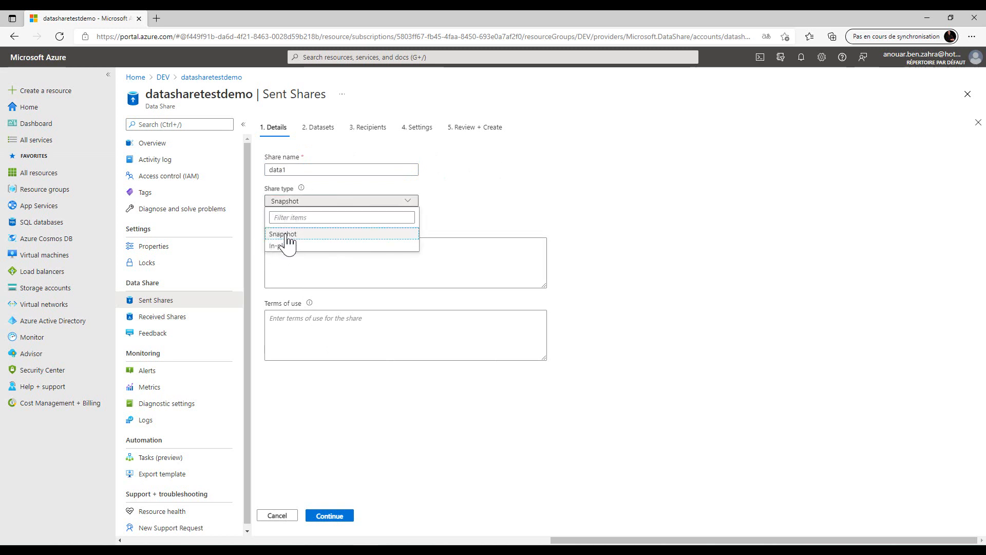
{"action": "left_click", "coordinate": [479, 207]}
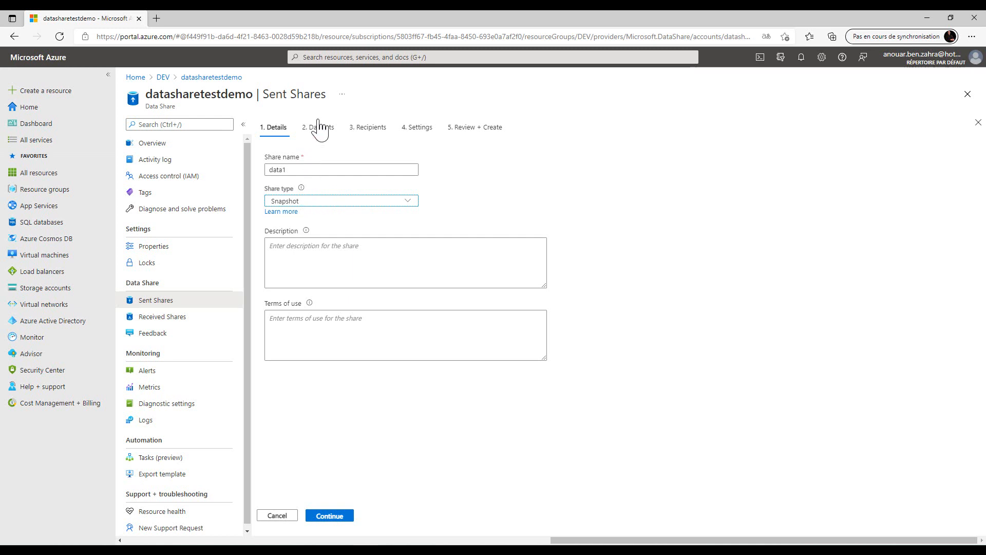
{"action": "left_click", "coordinate": [310, 259]}
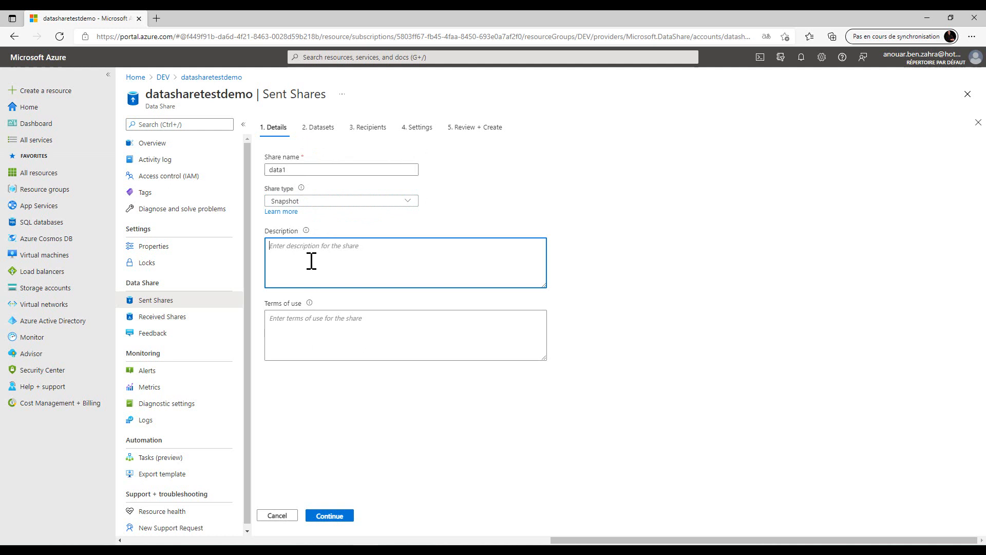
{"action": "left_click", "coordinate": [315, 333]}
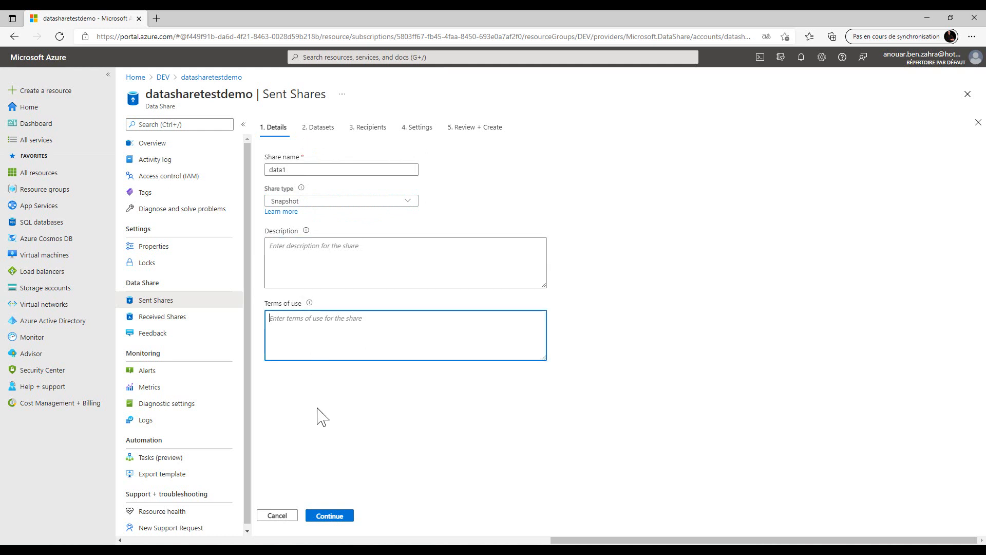
{"action": "left_click", "coordinate": [329, 515]}
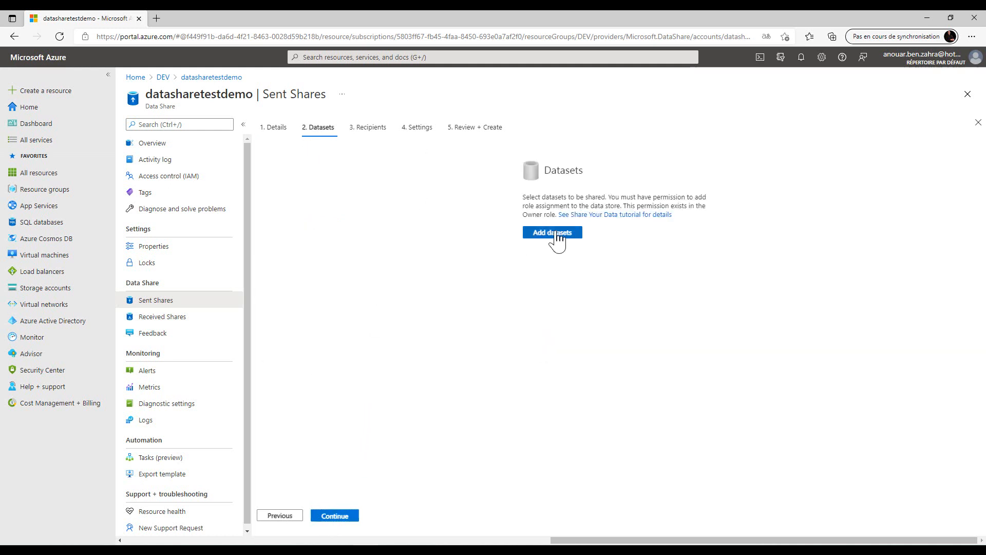
Step: Start adding datasets to the share, using Azure Blob Storage as the dataset type
{"action": "left_click", "coordinate": [553, 234]}
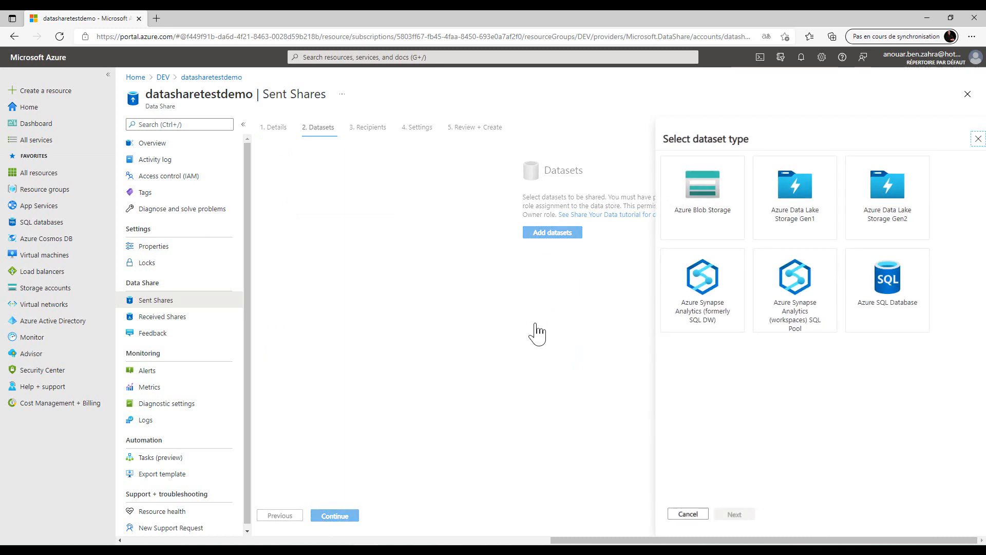
{"action": "left_click", "coordinate": [709, 203]}
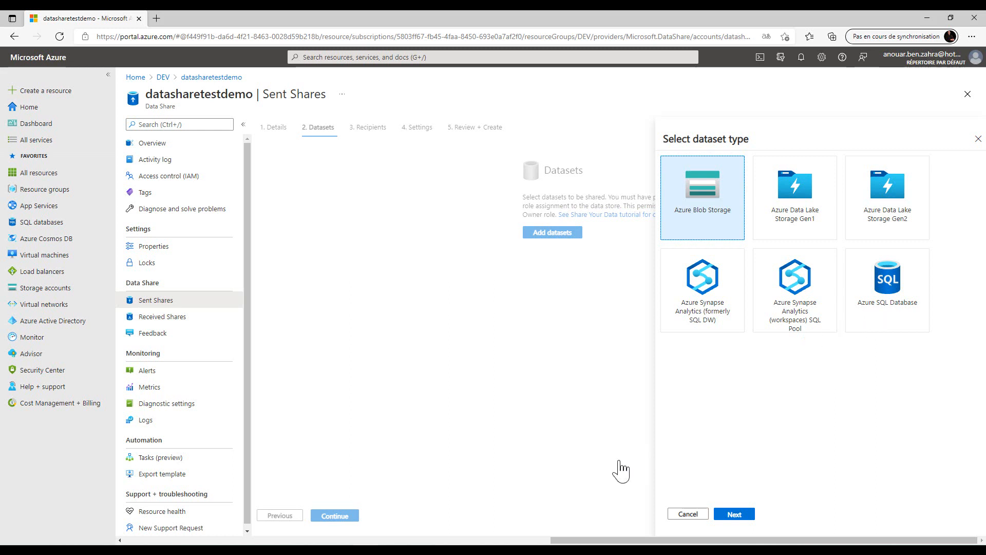
{"action": "left_click", "coordinate": [745, 515]}
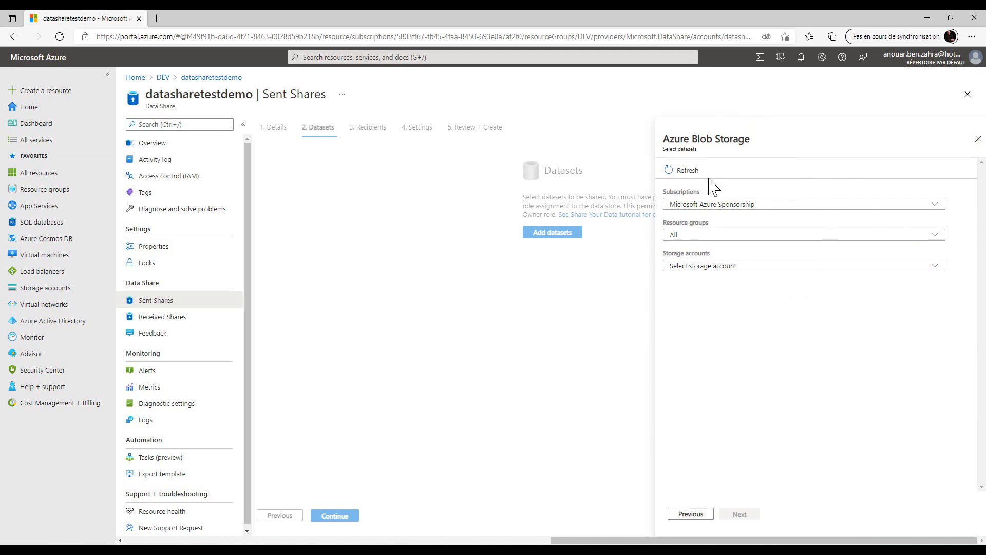
Step: Choose resource group FormationV0 and storage account formationv0 as the dataset source, keeping the Microsoft Azure Sponsorship subscription
{"action": "left_click", "coordinate": [714, 206]}
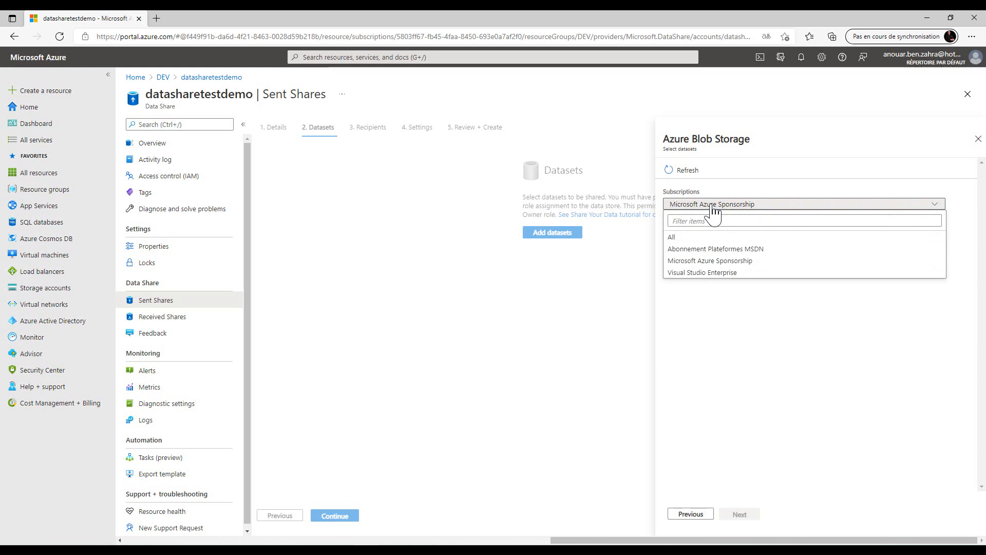
{"action": "left_click", "coordinate": [729, 316]}
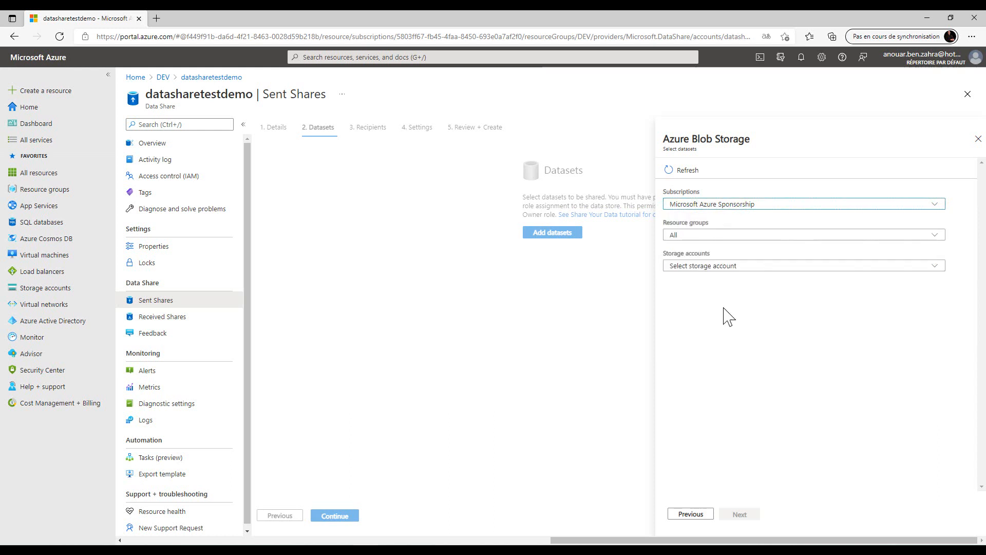
{"action": "left_click", "coordinate": [684, 236]}
{"action": "left_click", "coordinate": [688, 292]}
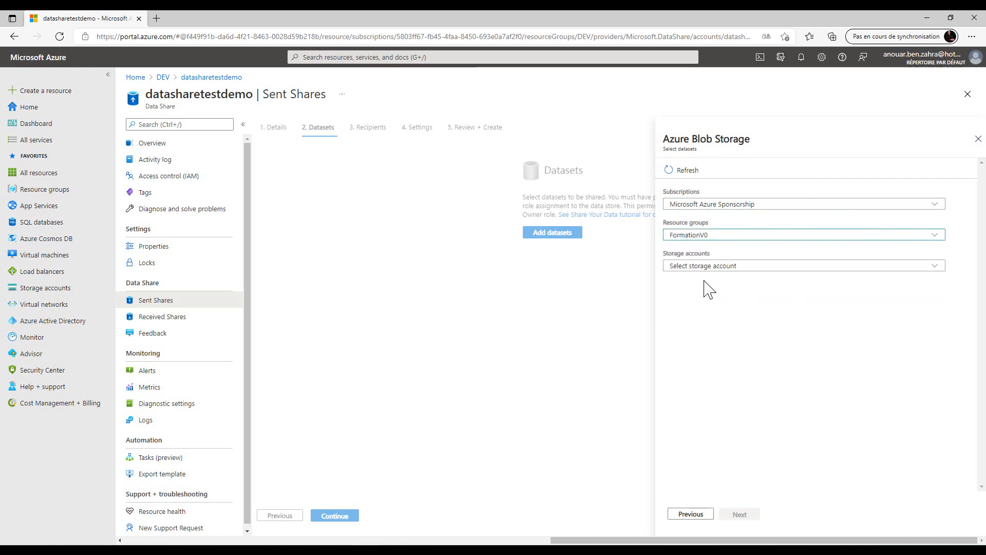
{"action": "left_click", "coordinate": [768, 266]}
{"action": "left_click", "coordinate": [701, 300]}
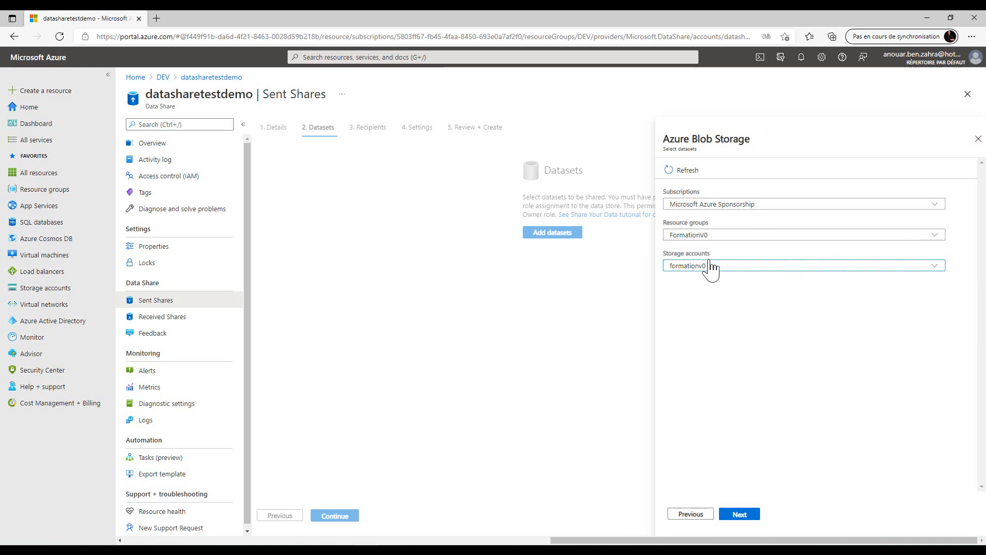
{"action": "left_click", "coordinate": [739, 515]}
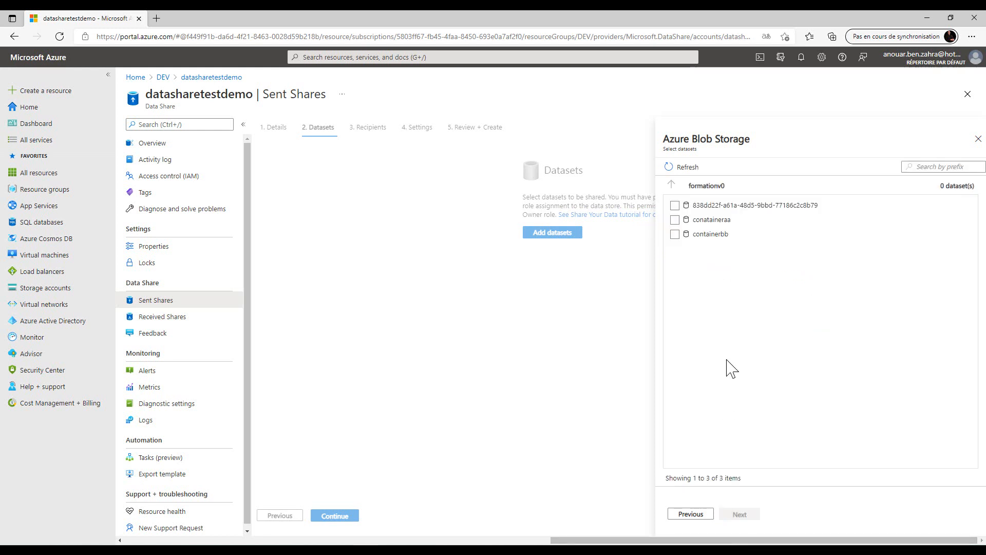
Step: Add the containers conataineraa and containerbb as datasets under their default names, and proceed to the share's recipients
{"action": "left_click", "coordinate": [675, 220]}
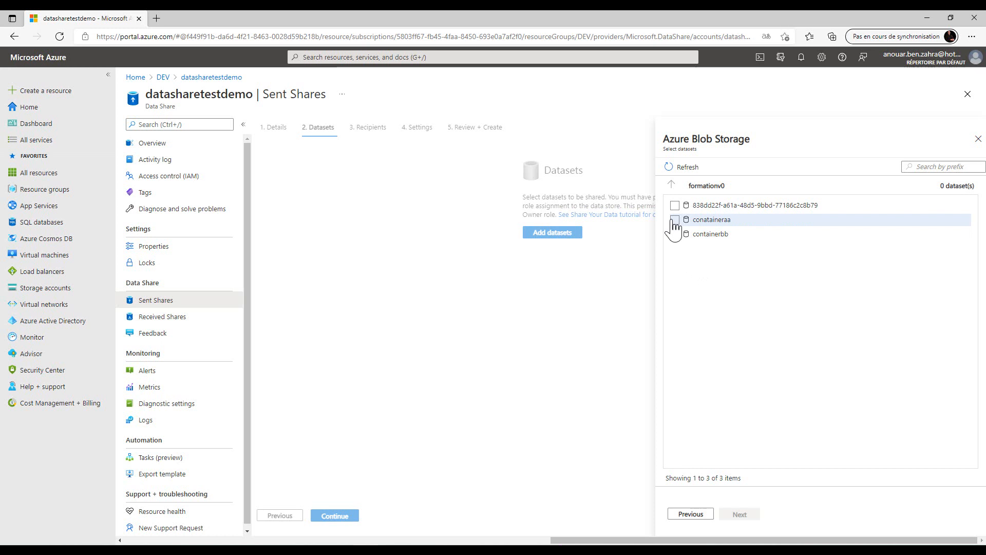
{"action": "left_click", "coordinate": [675, 234]}
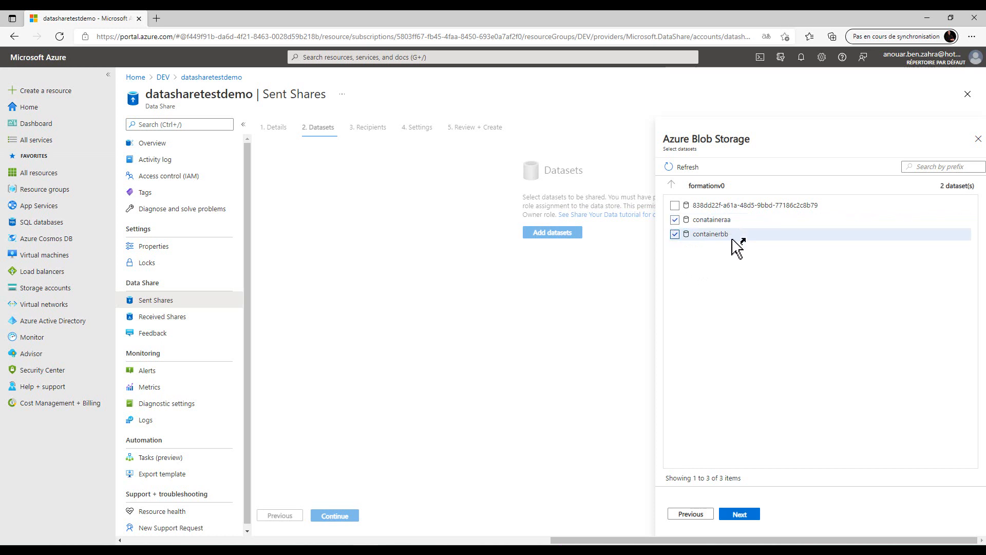
{"action": "left_click", "coordinate": [740, 514]}
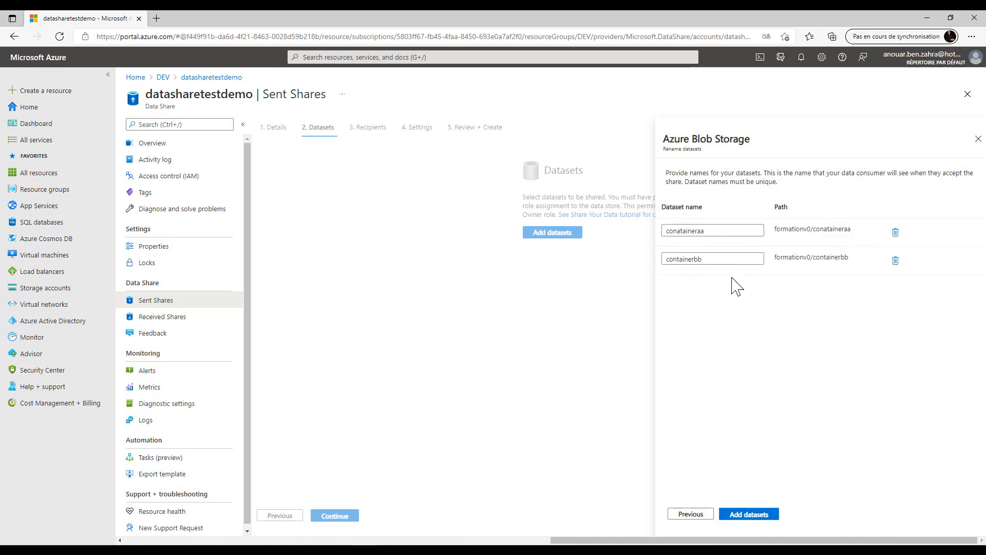
{"action": "left_click", "coordinate": [749, 514]}
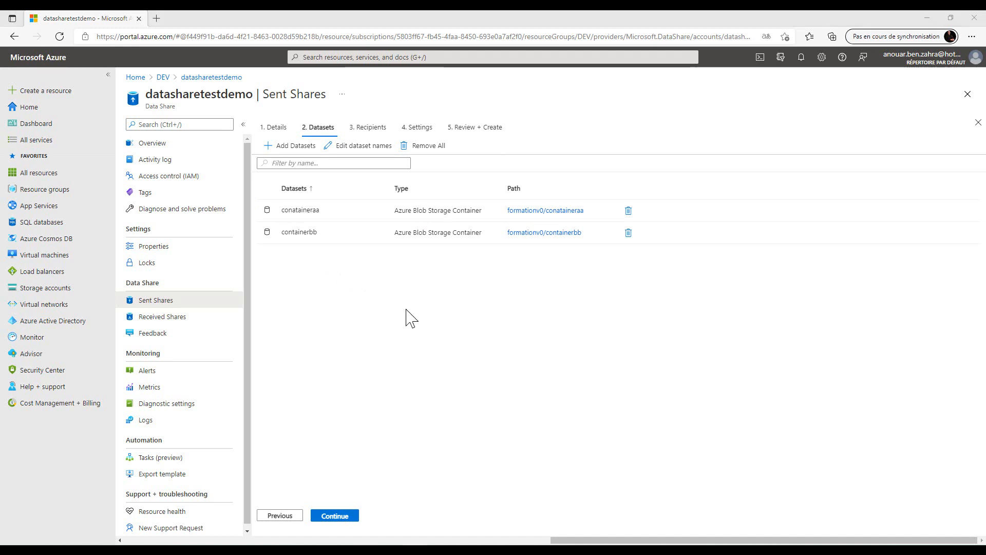
{"action": "left_click", "coordinate": [366, 129]}
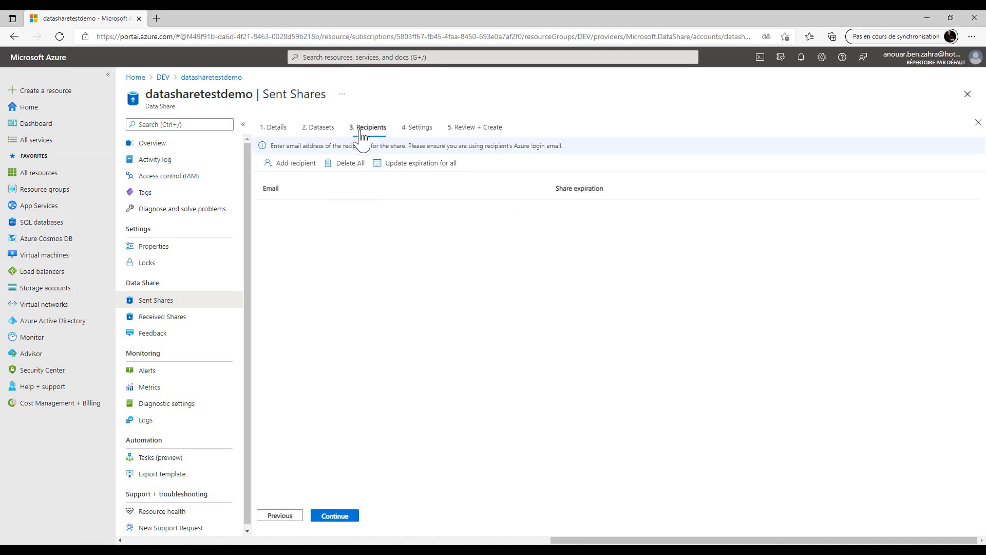
Step: Add a recipient with the saved email address and enable share expiration on Tue Nov 02 2021 at 23:59
{"action": "left_click", "coordinate": [296, 163]}
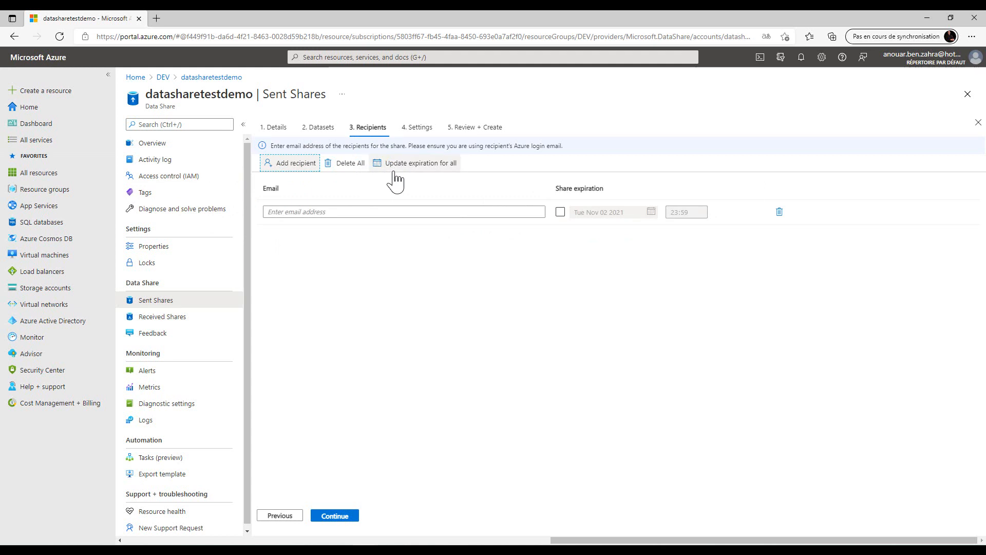
{"action": "left_click", "coordinate": [370, 211]}
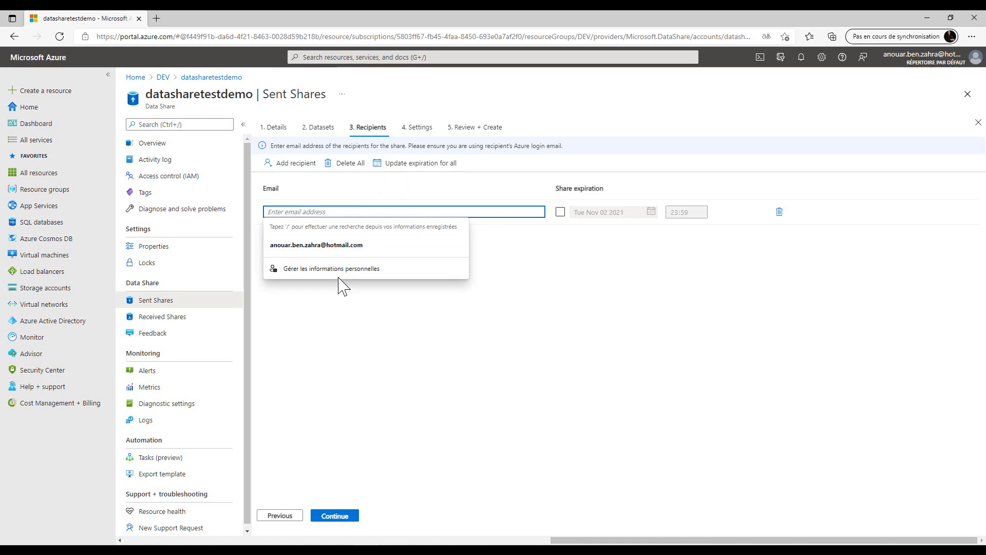
{"action": "left_click", "coordinate": [288, 253]}
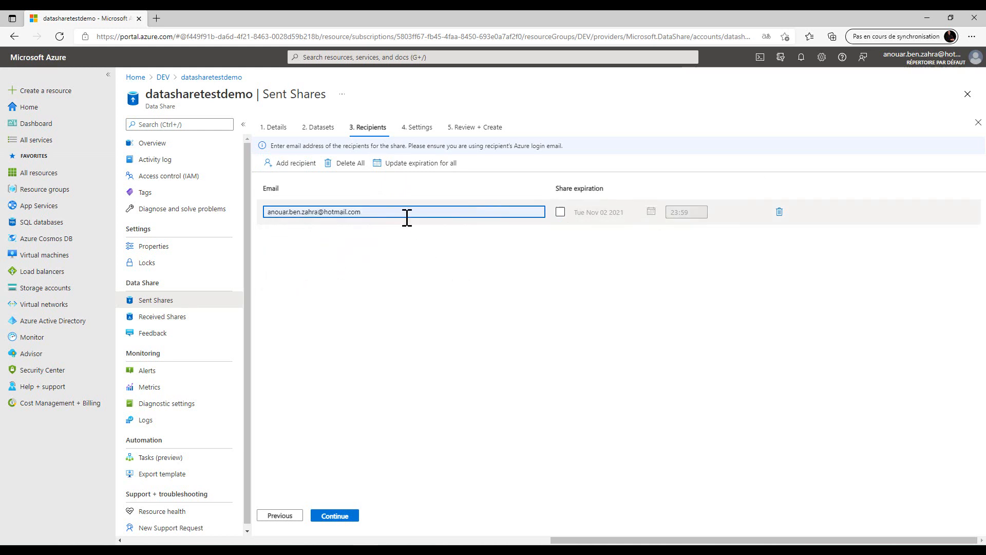
{"action": "left_click", "coordinate": [935, 67]}
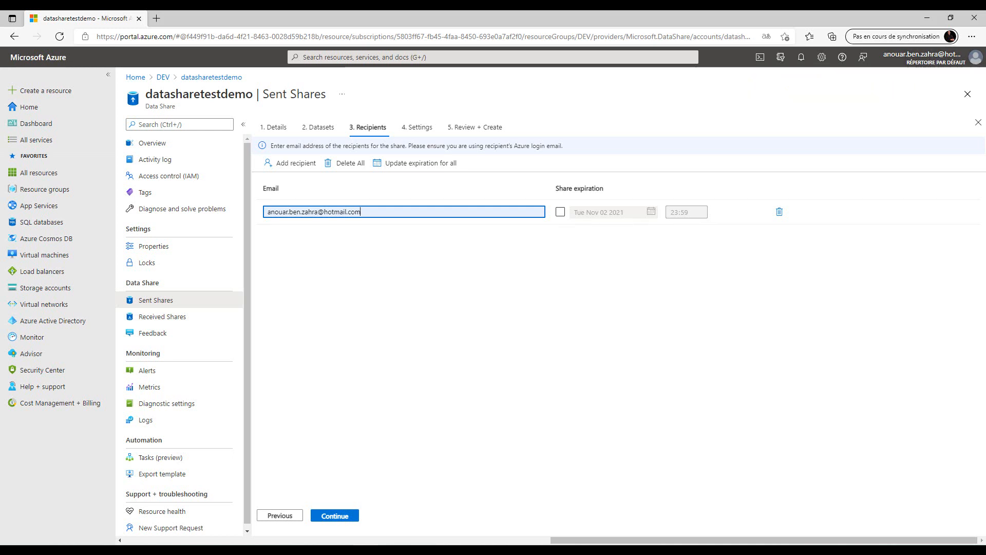
{"action": "left_click", "coordinate": [561, 213]}
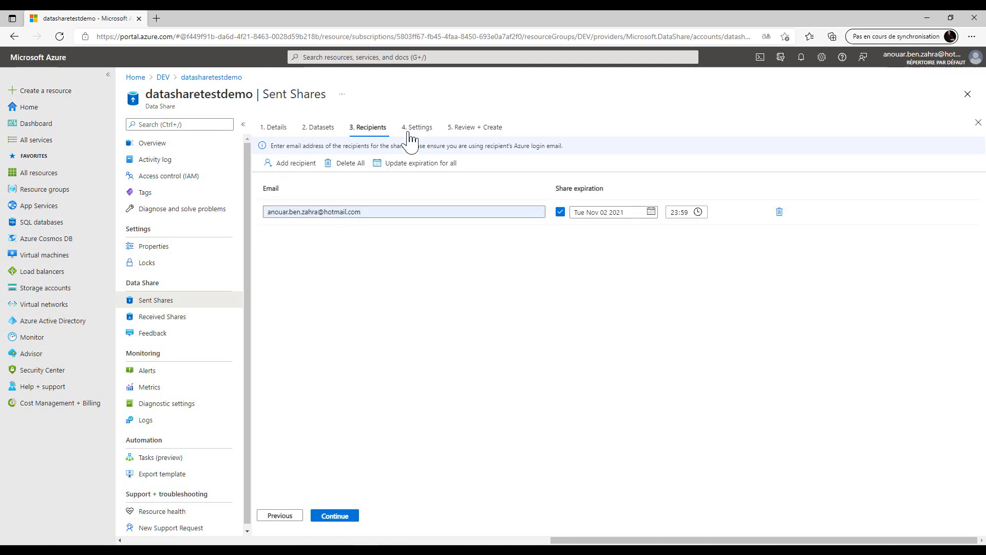
Step: Enable an hourly snapshot schedule starting Sun Oct 03 2021 at 12:07, and create the share
{"action": "left_click", "coordinate": [325, 517]}
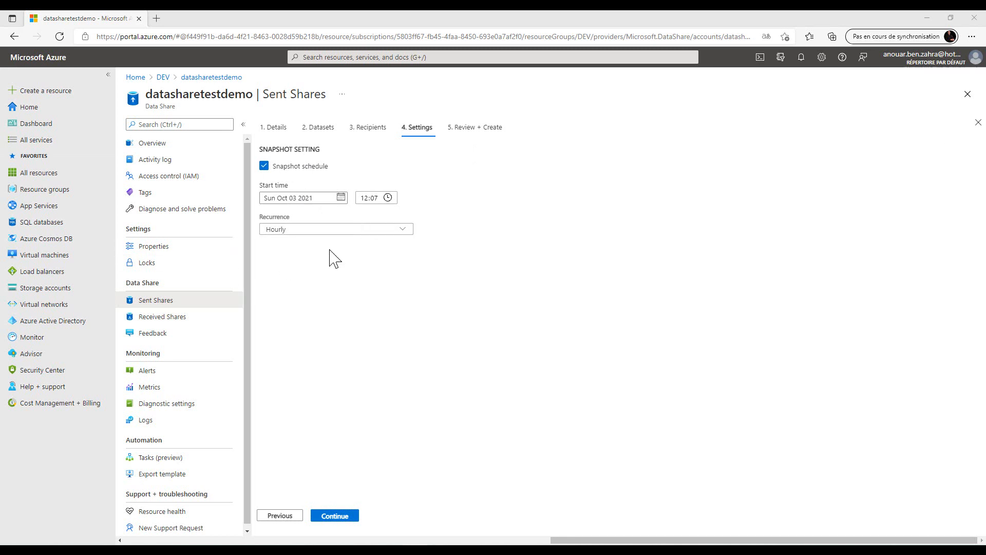
{"action": "left_click", "coordinate": [331, 516]}
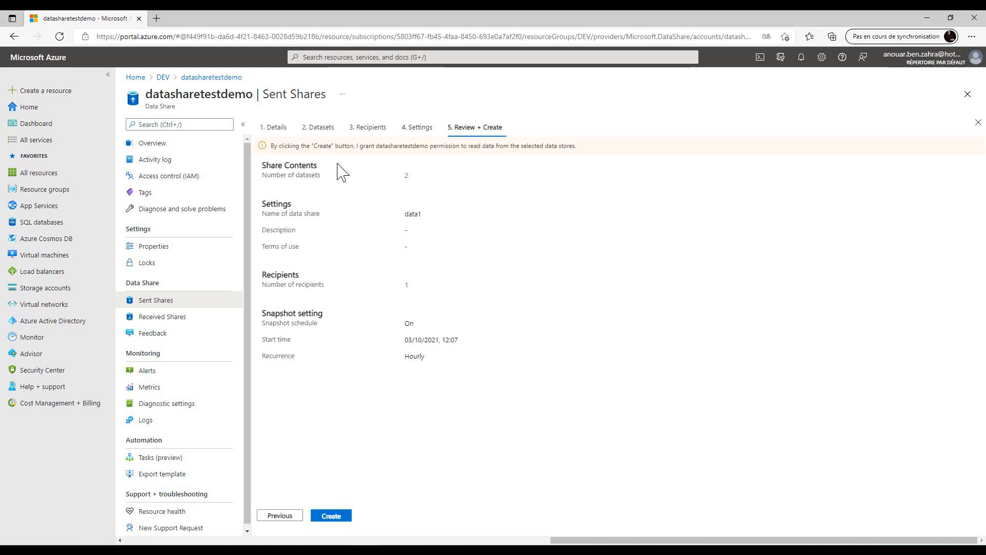
{"action": "left_click", "coordinate": [333, 516]}
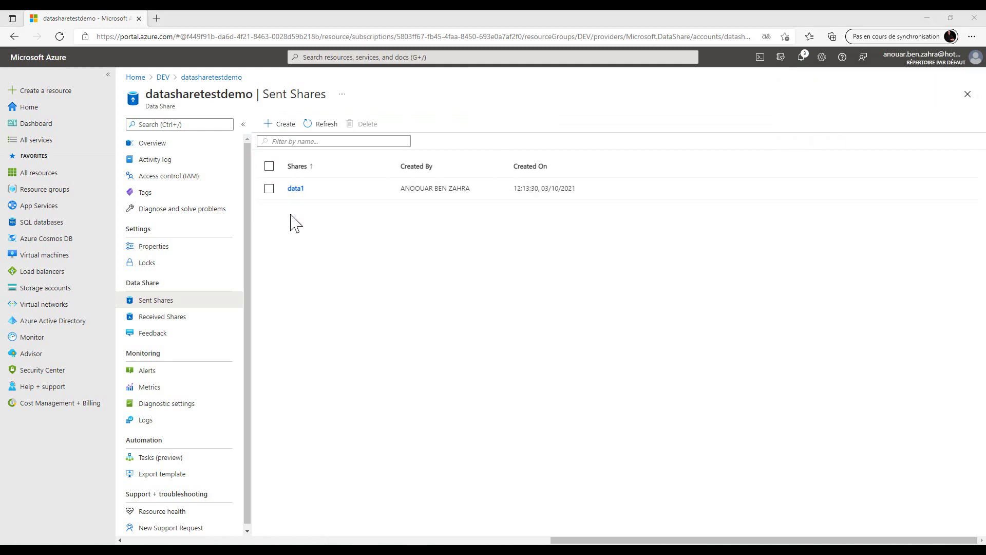
Step: In Outlook, open the Azure Data Share invitation email for data1 and view the invitation, signing in with the personal Hotmail account
{"action": "left_click", "coordinate": [277, 127]}
{"action": "left_click", "coordinate": [157, 514]}
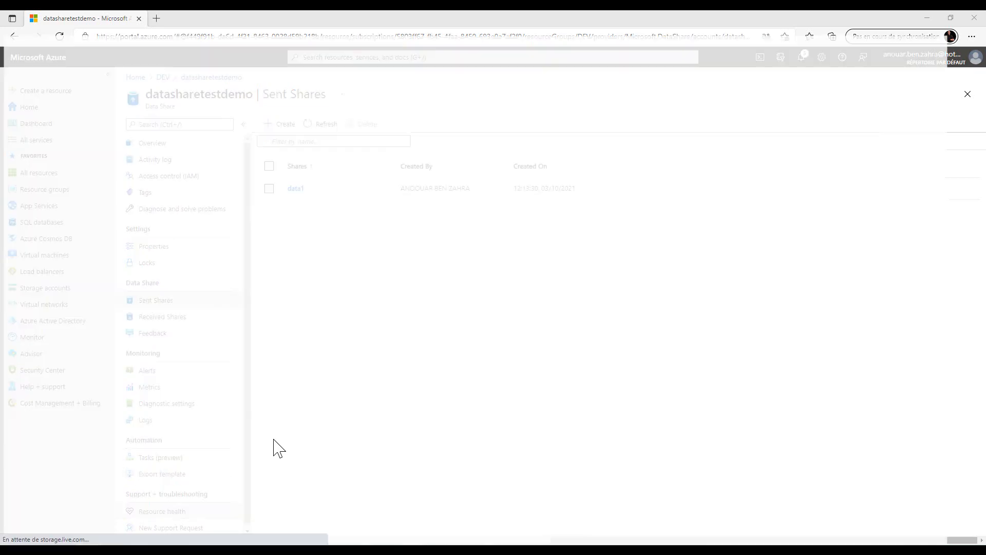
{"action": "left_click", "coordinate": [406, 393]}
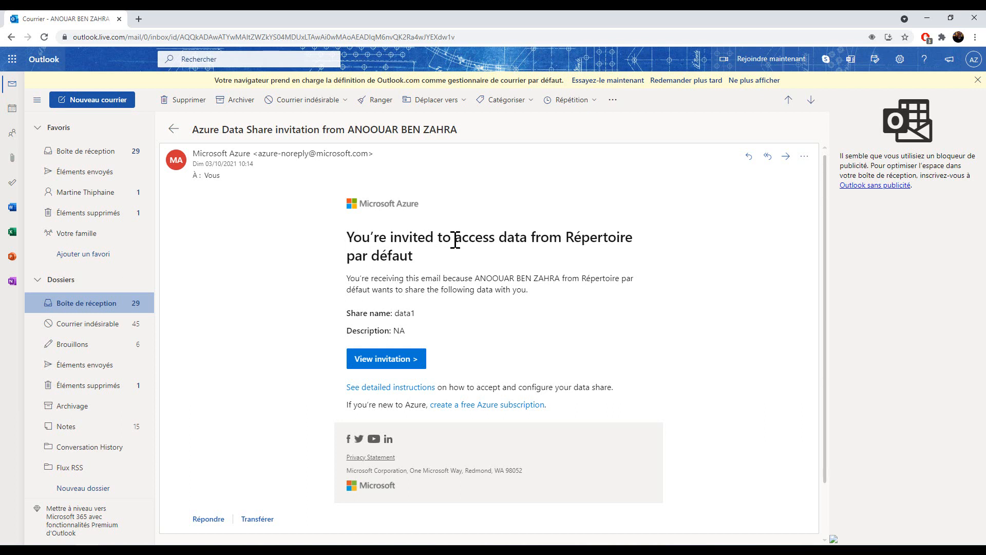
{"action": "left_click", "coordinate": [369, 354]}
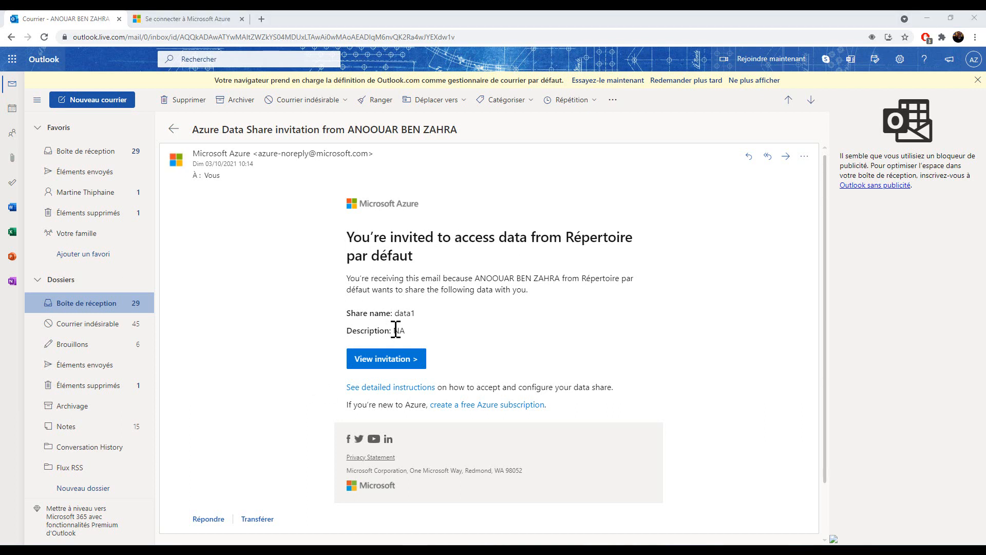
{"action": "left_click", "coordinate": [381, 363]}
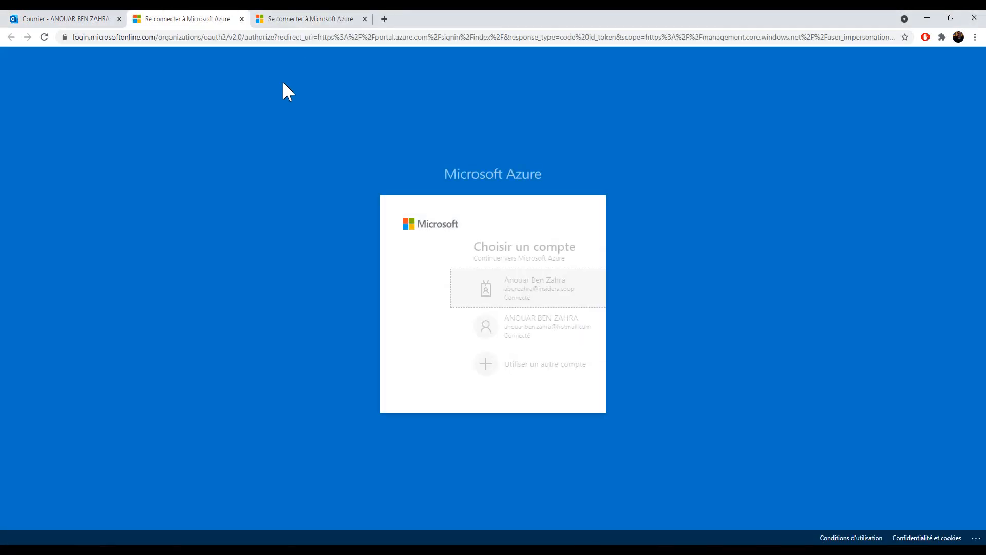
{"action": "left_click", "coordinate": [447, 325]}
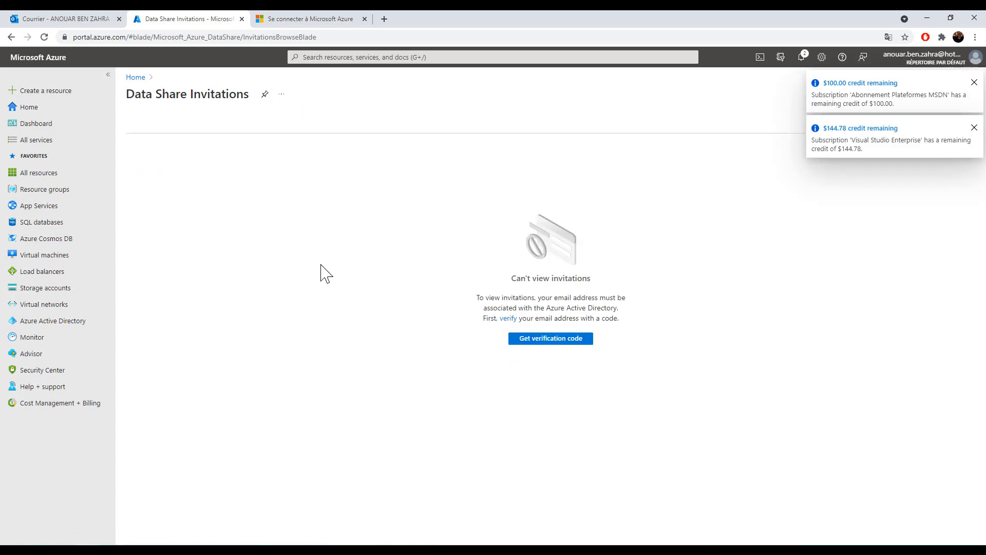
Step: Request an email verification code for viewing the invitations and open the form for entering it
{"action": "left_click", "coordinate": [546, 335]}
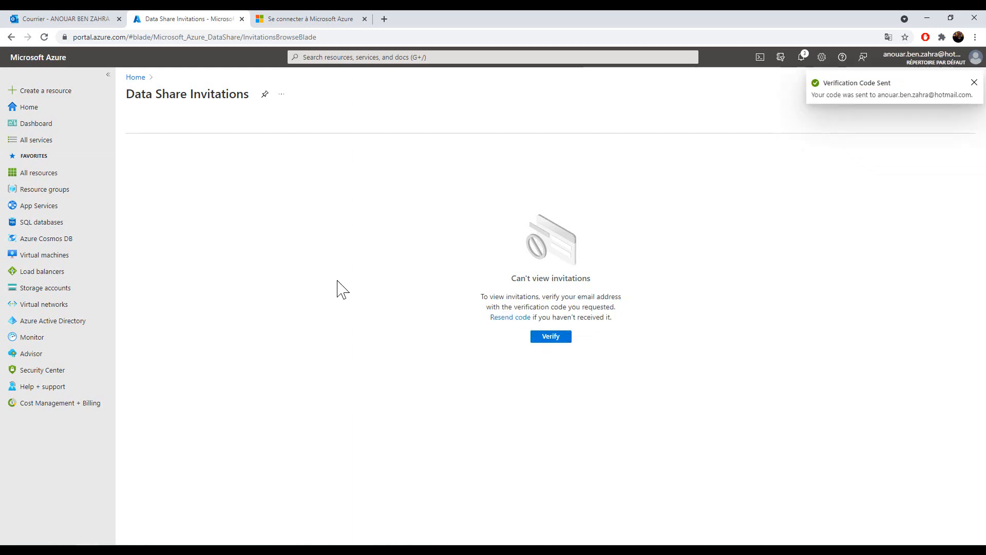
{"action": "left_click", "coordinate": [552, 337]}
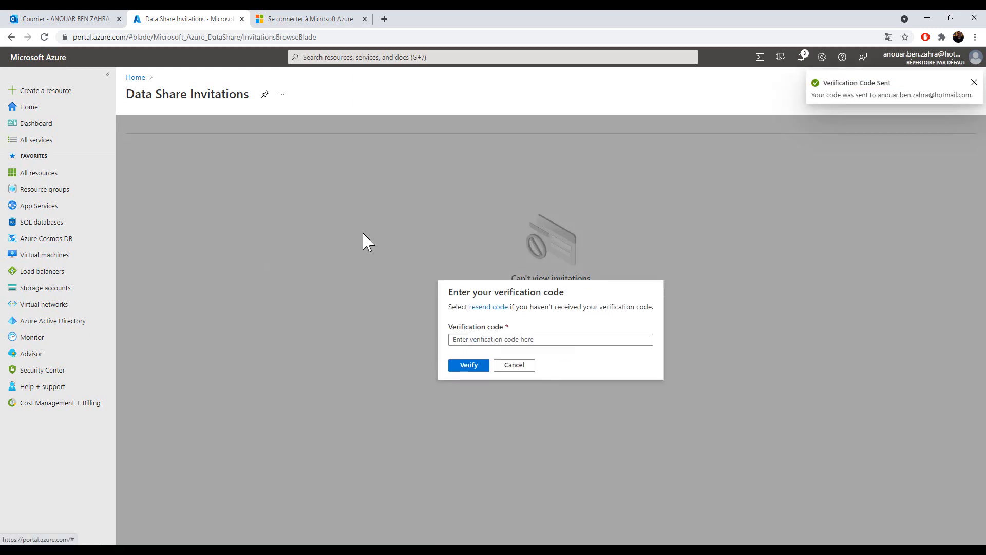
{"action": "left_click", "coordinate": [472, 340]}
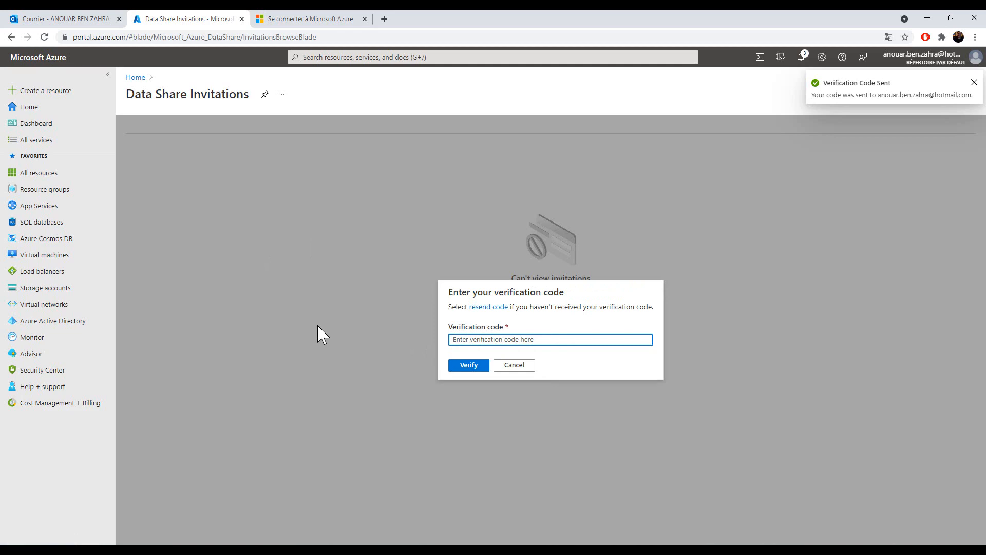
Step: Check the Outlook inbox for the verification email, and request that the code be resent
{"action": "left_click", "coordinate": [31, 19]}
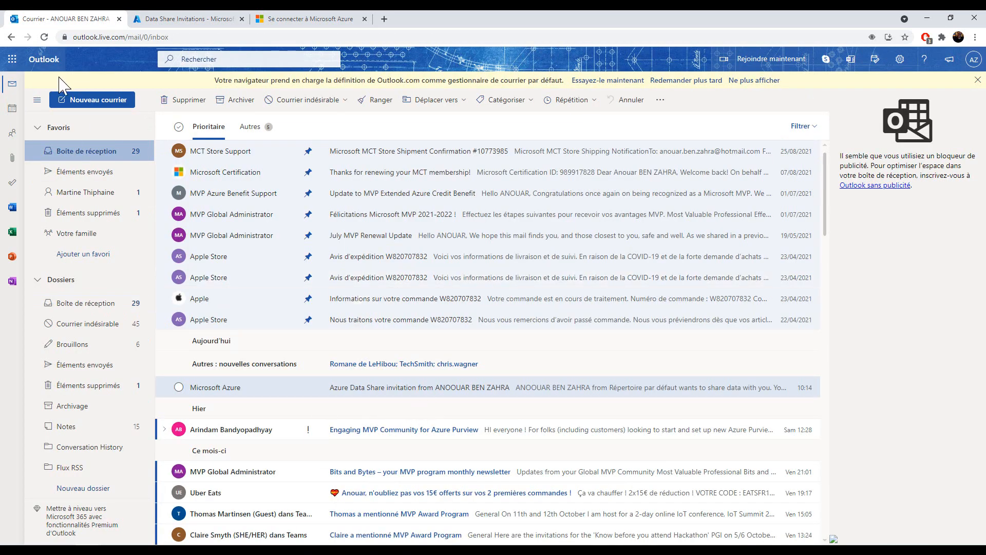
{"action": "left_click", "coordinate": [83, 157]}
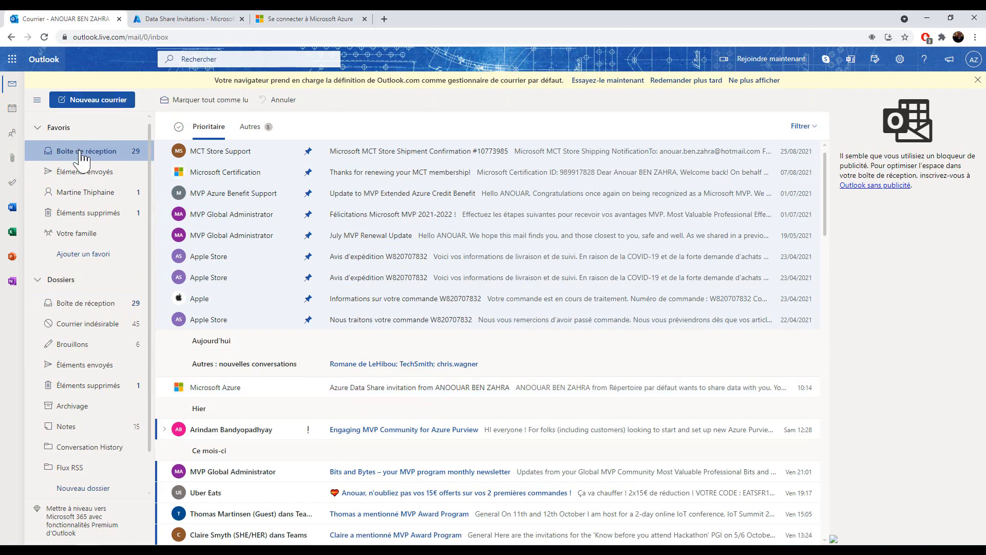
{"action": "left_click", "coordinate": [172, 20]}
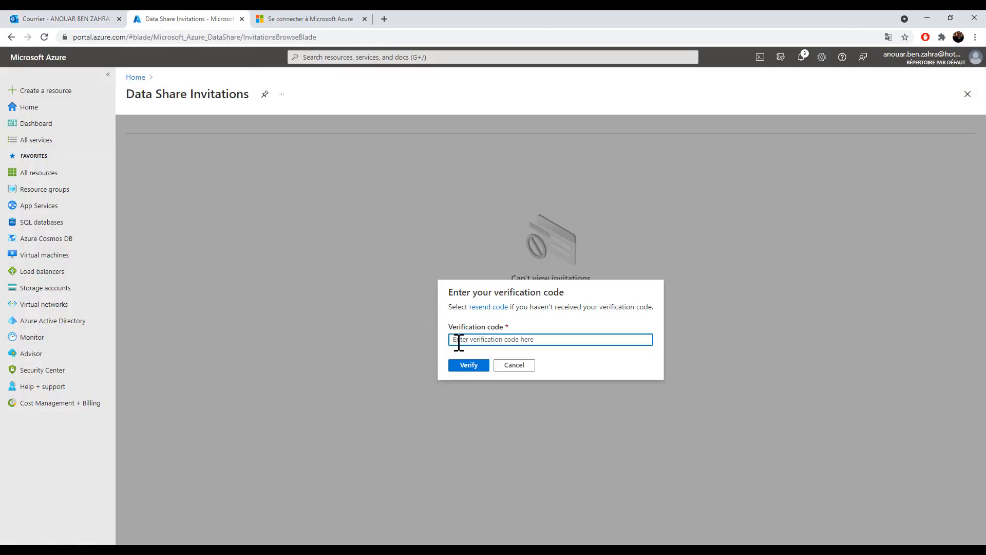
{"action": "left_click", "coordinate": [478, 308]}
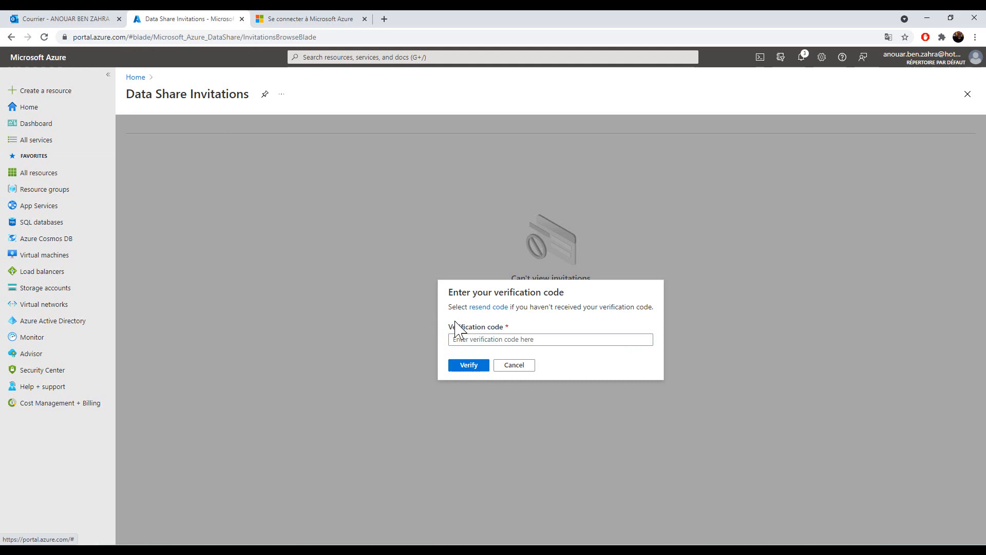
{"action": "left_click", "coordinate": [489, 306]}
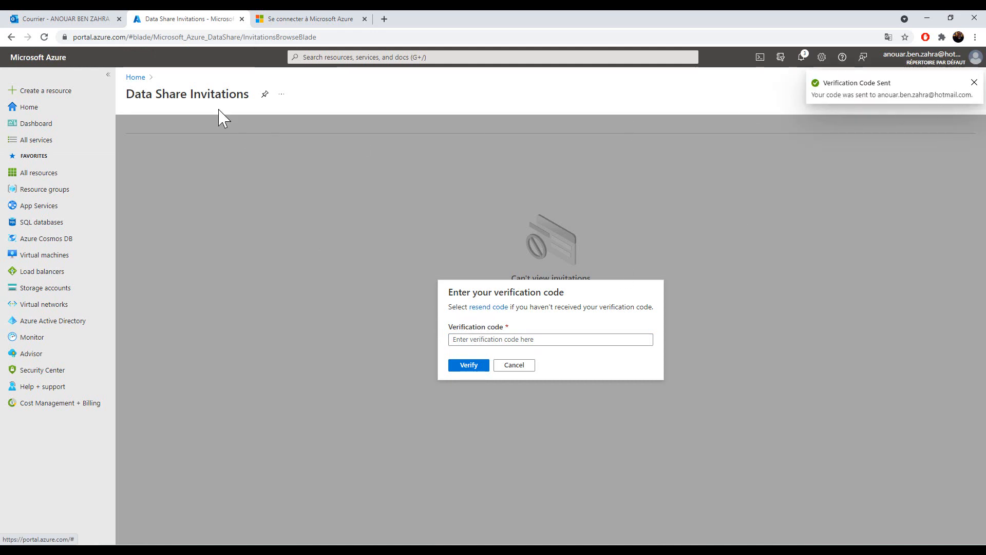
Step: Try to verify the email address by copying the verification code from the first Outlook message into the verification code field
{"action": "left_click", "coordinate": [77, 19]}
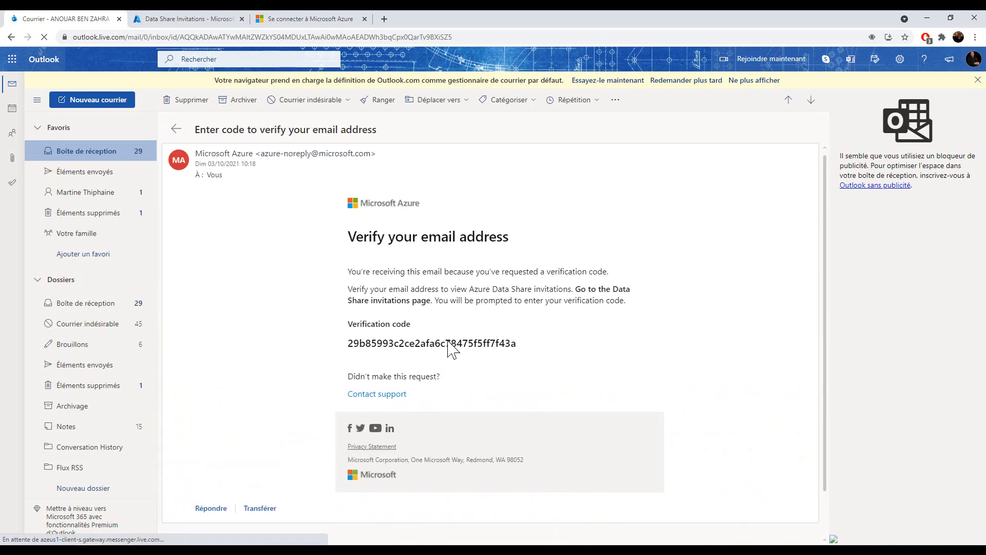
{"action": "left_click_drag", "start_coordinate": [518, 344], "coordinate": [348, 346]}
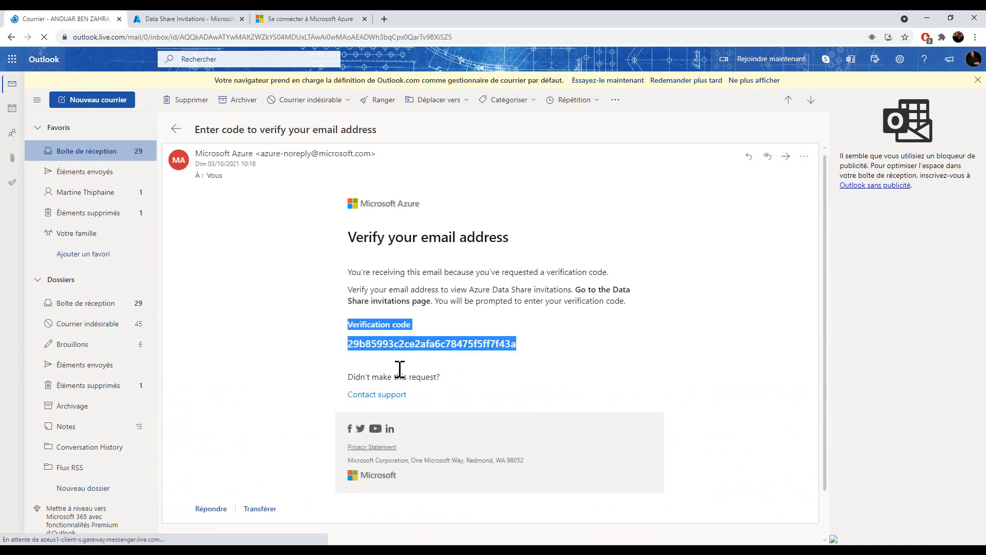
{"action": "left_click_drag", "start_coordinate": [518, 343], "coordinate": [351, 344]}
{"action": "key", "text": "ctrl+c"}
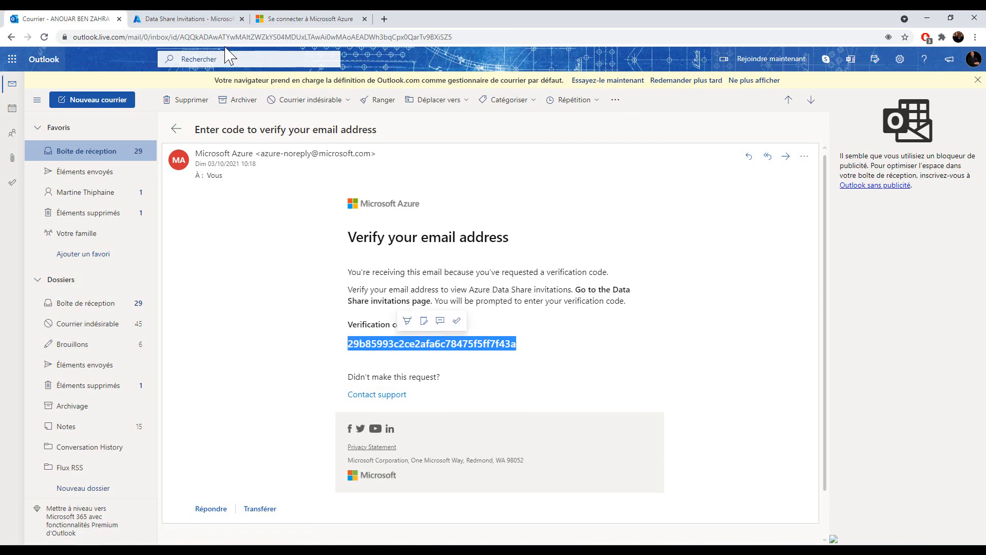
{"action": "left_click", "coordinate": [213, 19]}
{"action": "left_click", "coordinate": [478, 340]}
{"action": "key", "text": "ctrl+v"}
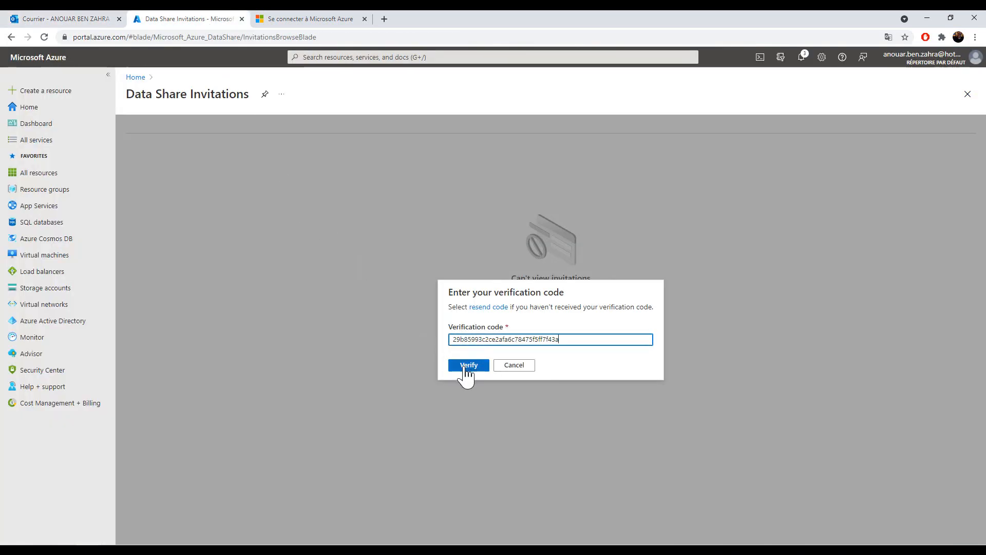
{"action": "left_click", "coordinate": [465, 366]}
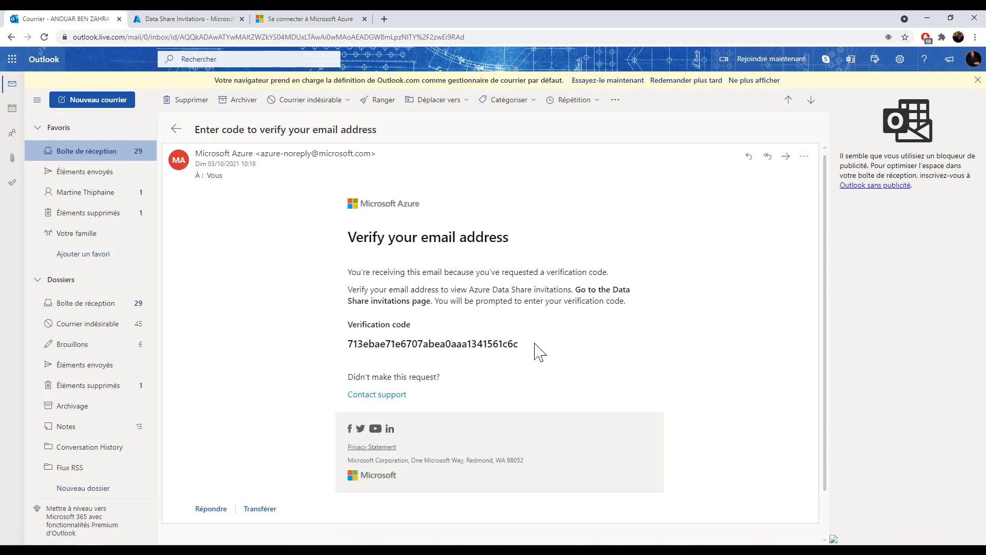
Step: Copy the verification code from the newer verification email and submit it in the verification code field
{"action": "left_click_drag", "start_coordinate": [519, 344], "coordinate": [350, 346]}
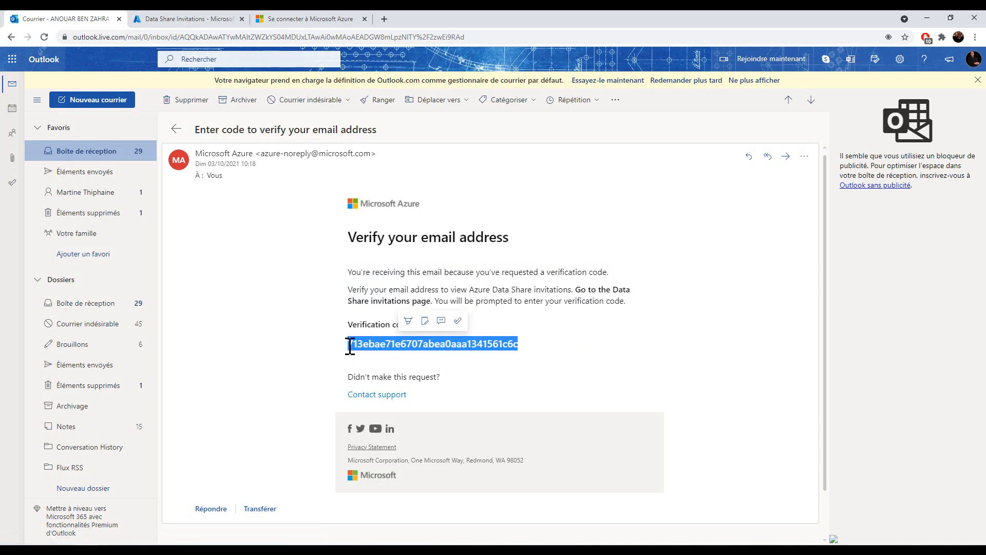
{"action": "left_click", "coordinate": [192, 18]}
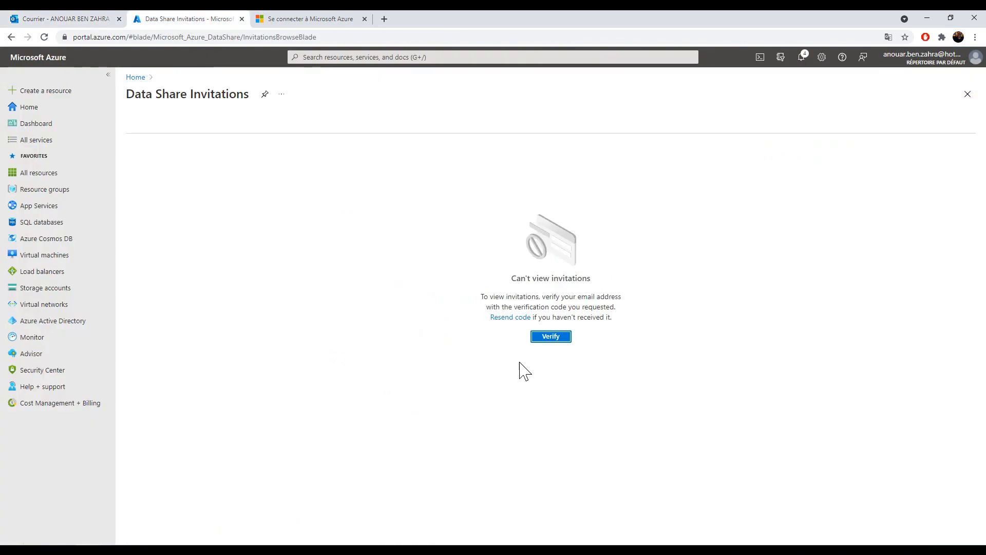
{"action": "left_click", "coordinate": [550, 338]}
{"action": "left_click_drag", "start_coordinate": [575, 344], "coordinate": [419, 352]}
{"action": "key", "text": "ctrl+v"}
{"action": "left_click", "coordinate": [468, 365]}
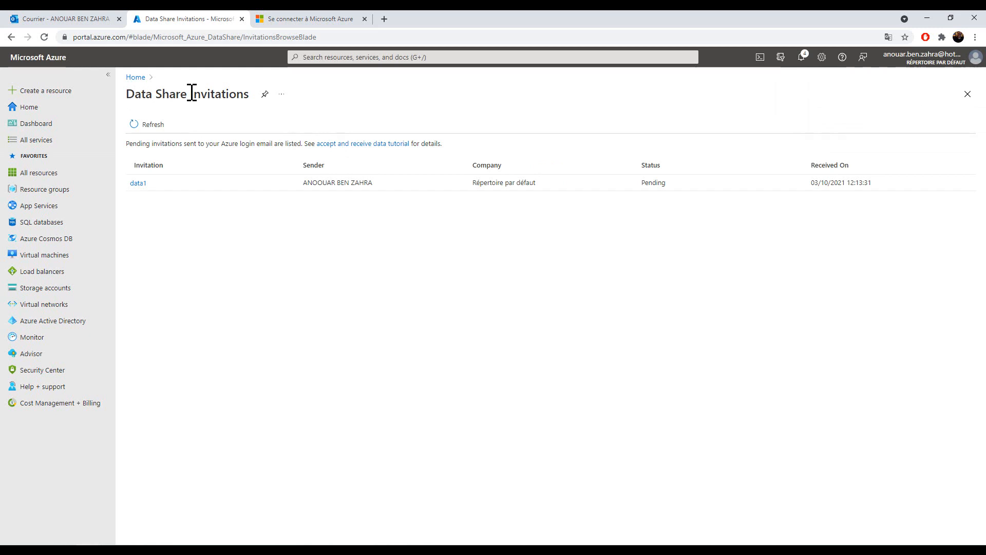
Step: Accept the data1 invitation into data share account datasharetestdemo in resource group DEV, with data1 as the received share name
{"action": "left_click", "coordinate": [138, 184]}
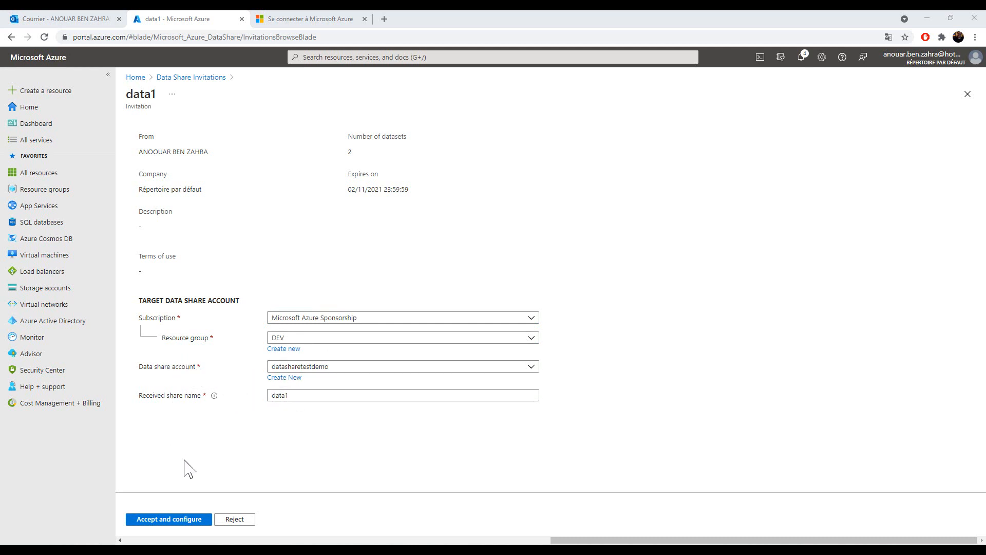
{"action": "left_click", "coordinate": [154, 520]}
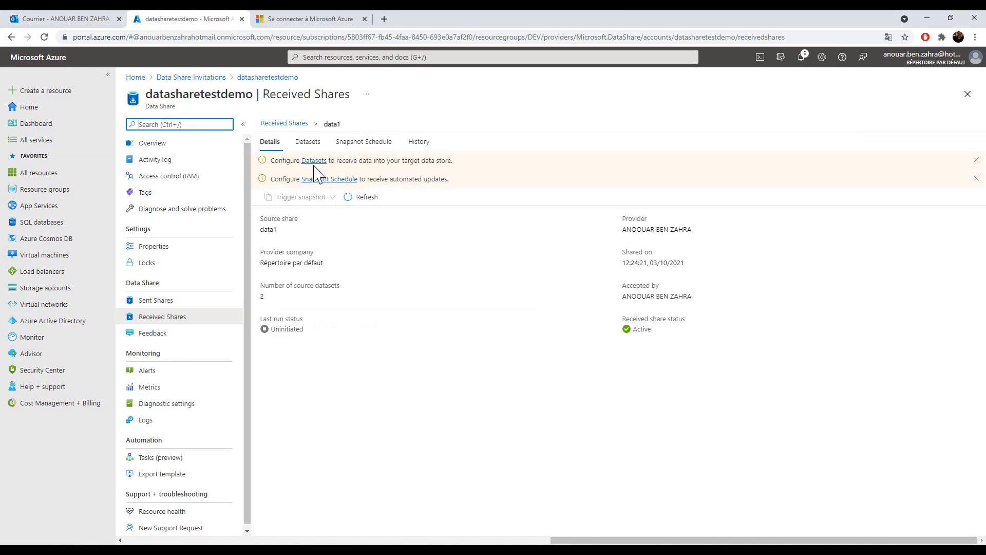
Step: Review the received share data1's details, the account's received shares list, and the datasets awaiting mapping
{"action": "left_click", "coordinate": [314, 160]}
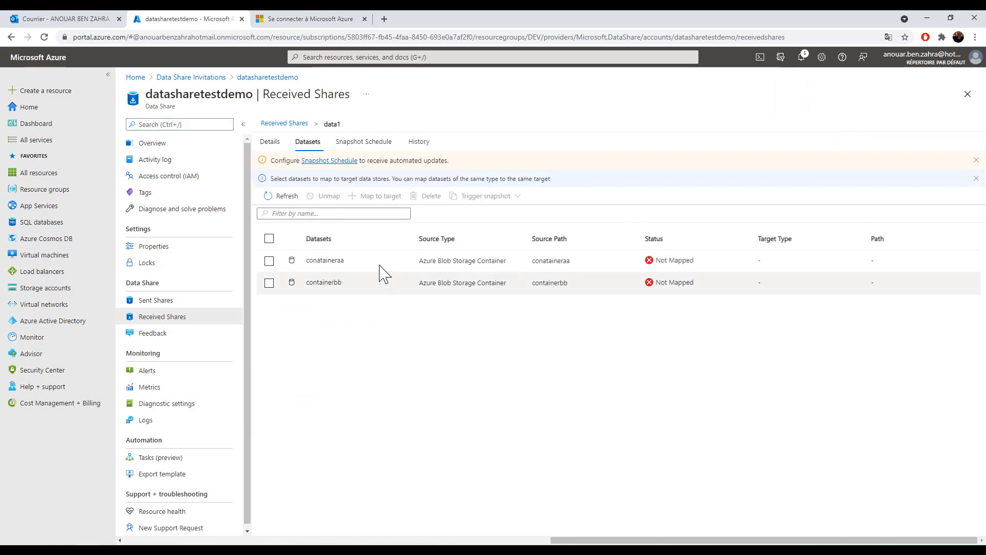
{"action": "left_click", "coordinate": [362, 142]}
{"action": "left_click", "coordinate": [270, 142]}
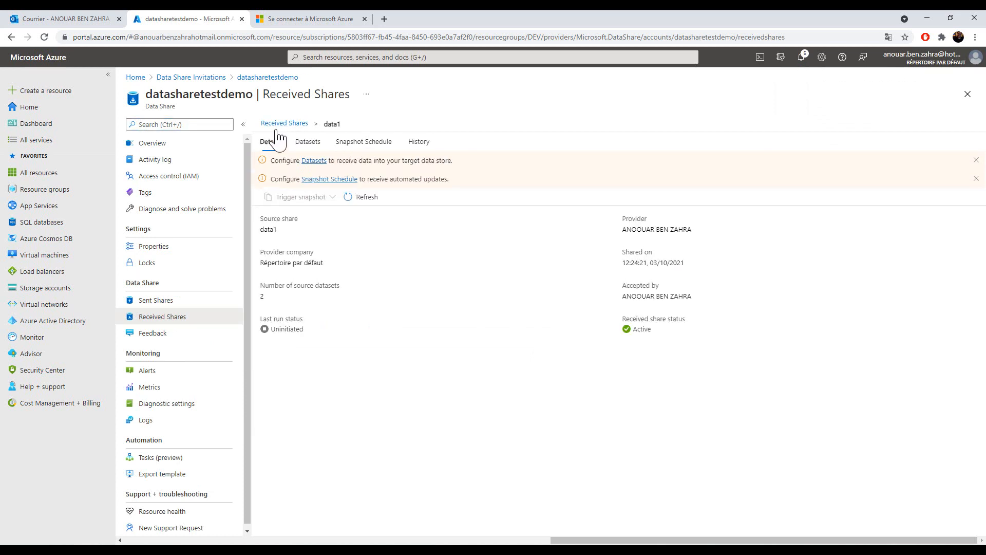
{"action": "left_click", "coordinate": [284, 123]}
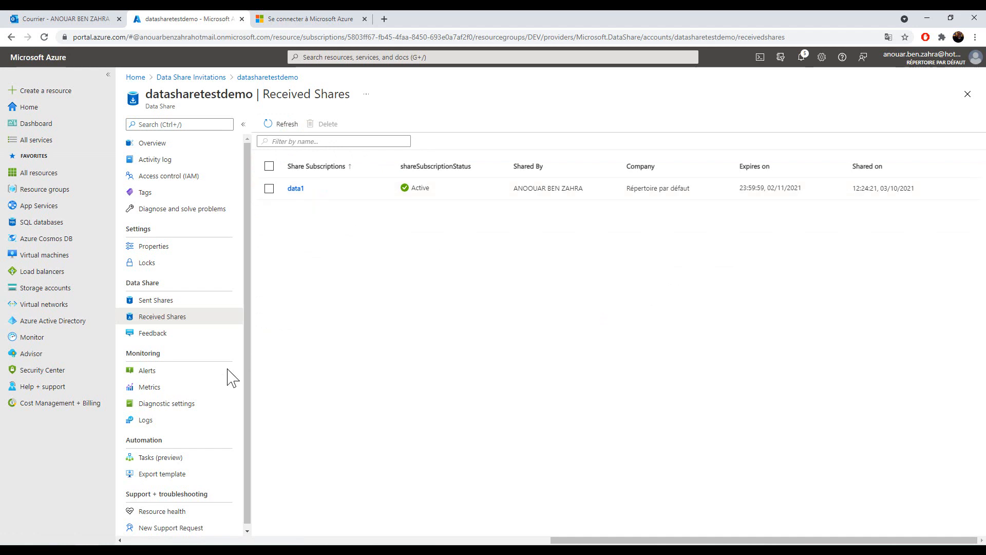
{"action": "left_click", "coordinate": [268, 77]}
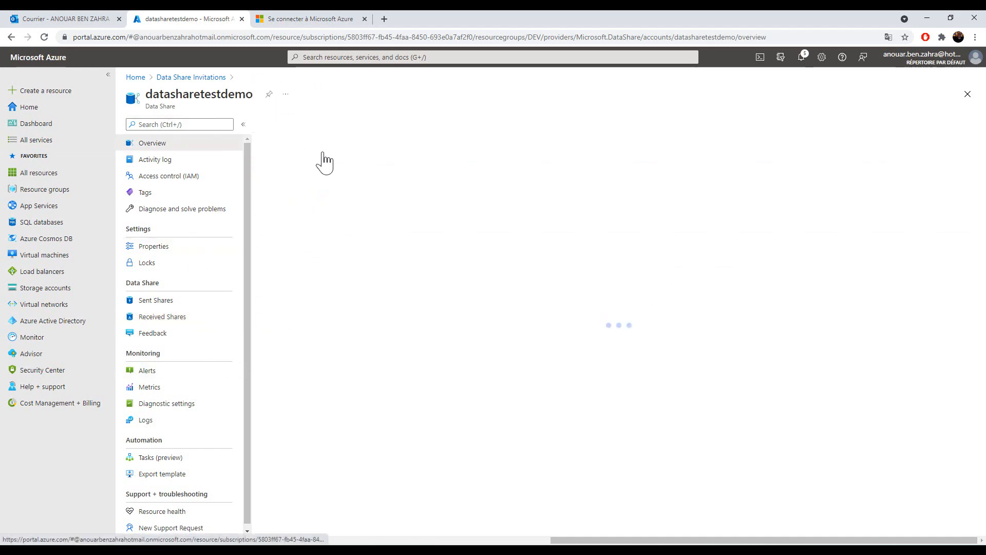
{"action": "left_click", "coordinate": [542, 251]}
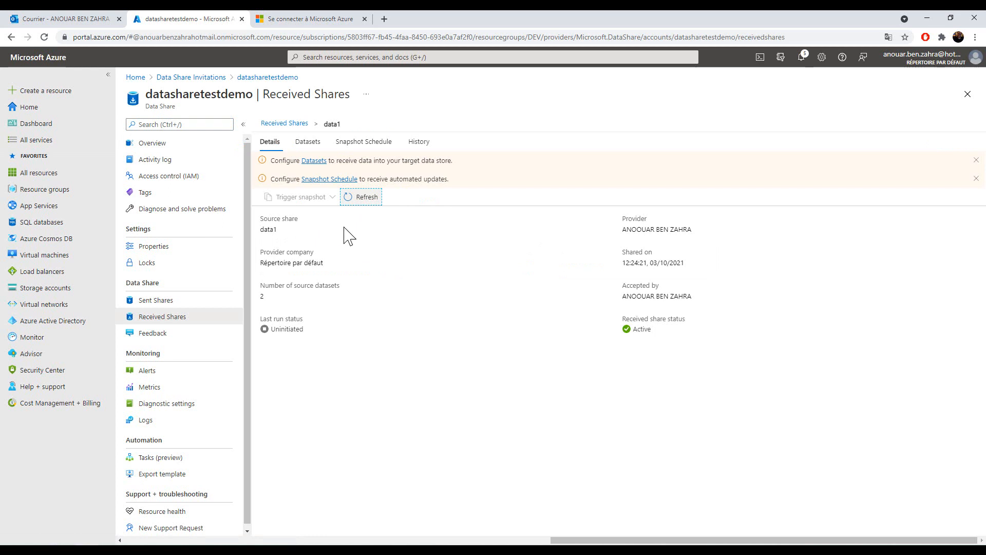
{"action": "left_click", "coordinate": [309, 143]}
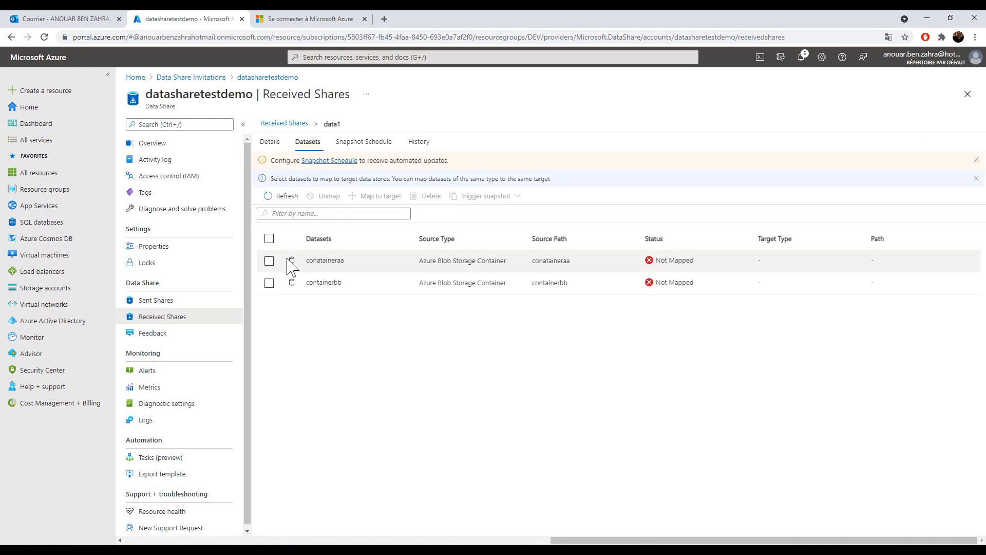